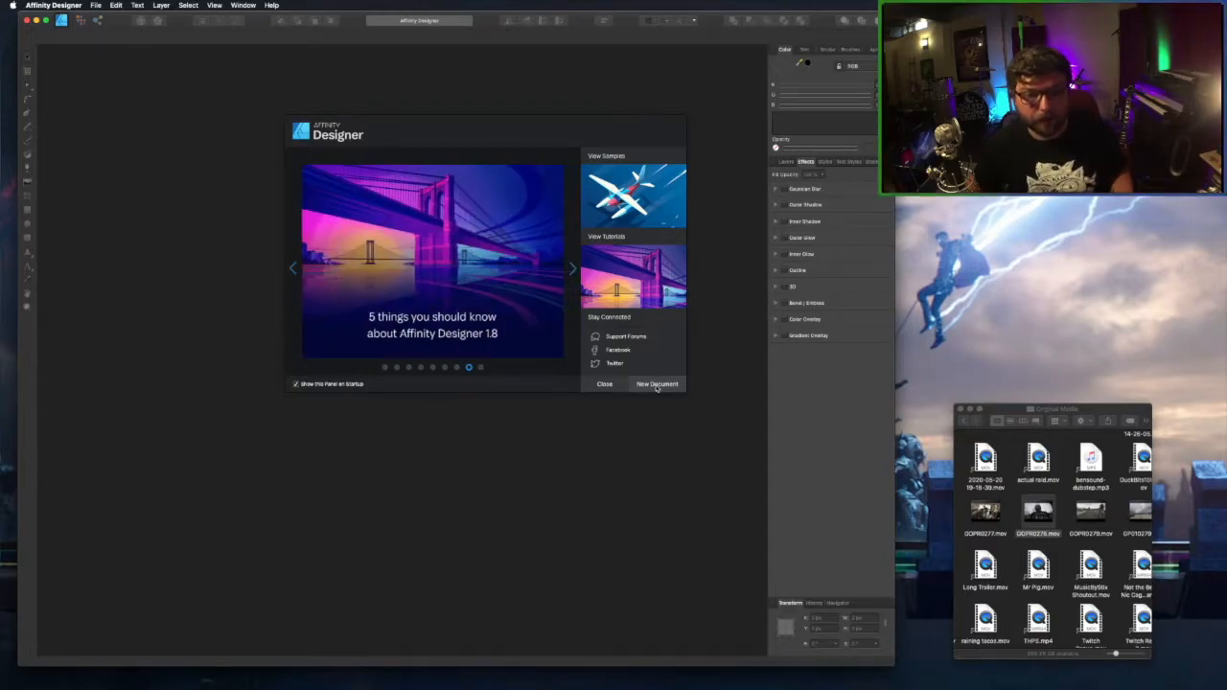
Create a new FHD 1080p (1920×1080) document with a transparent background.
click(656, 383)
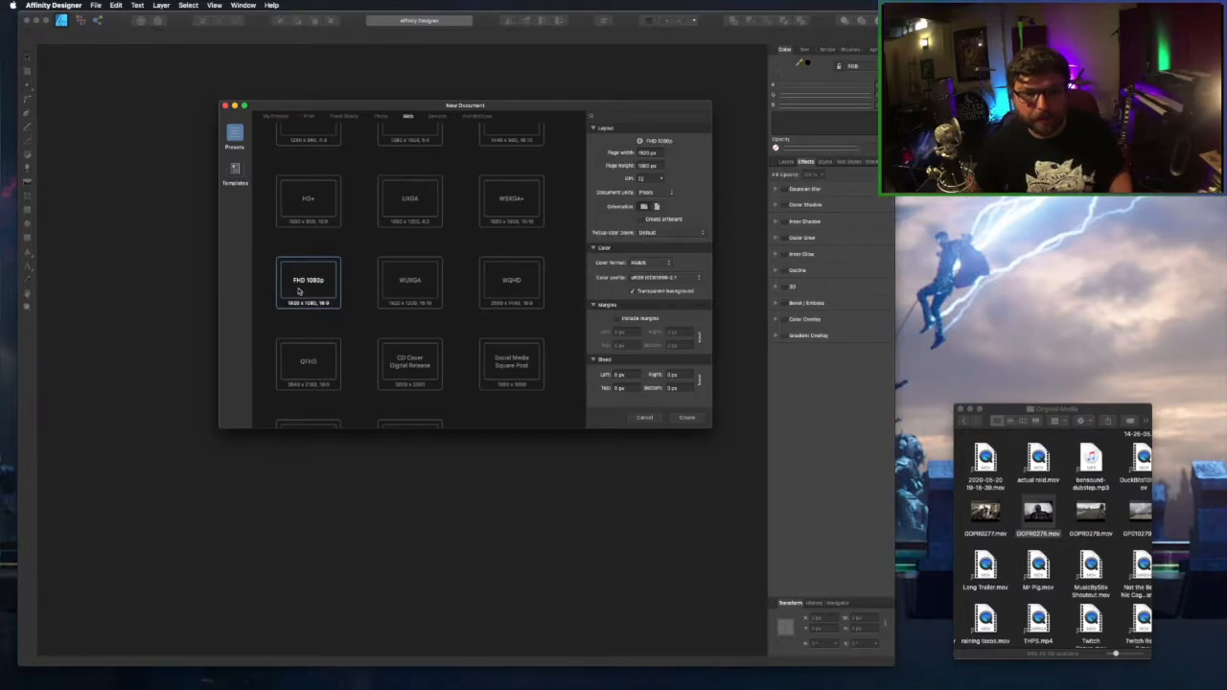
click(696, 421)
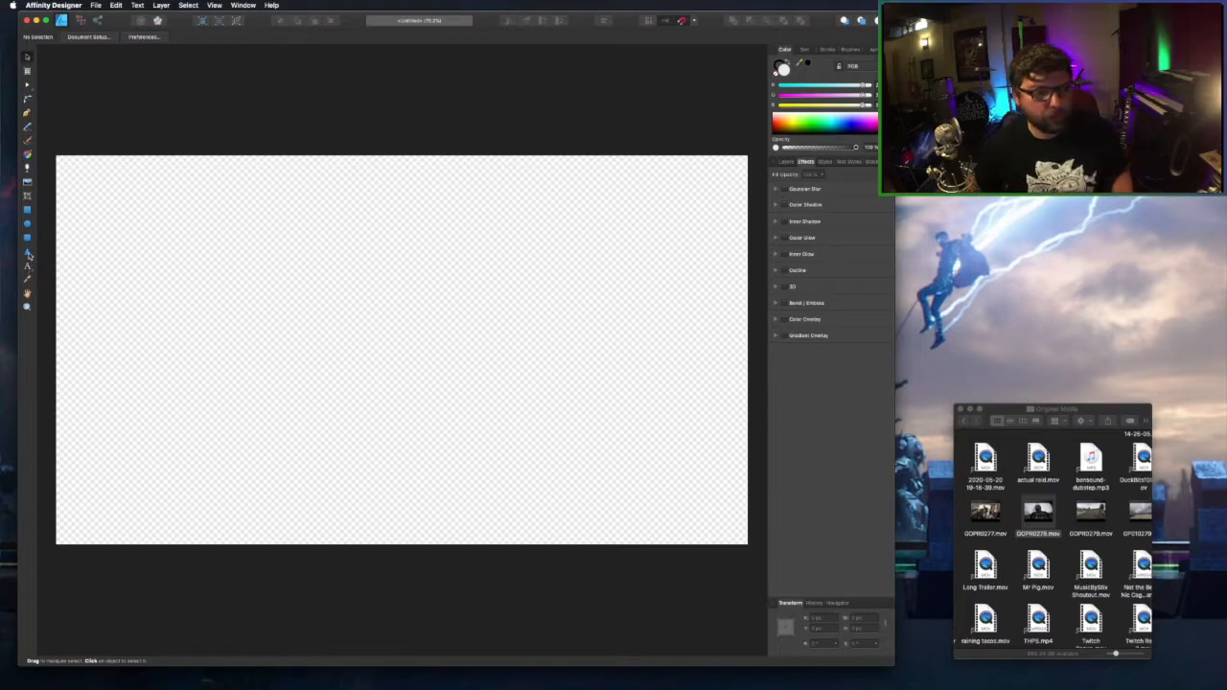
Draw a large triangle over the canvas and rotate it to point right.
click(28, 252)
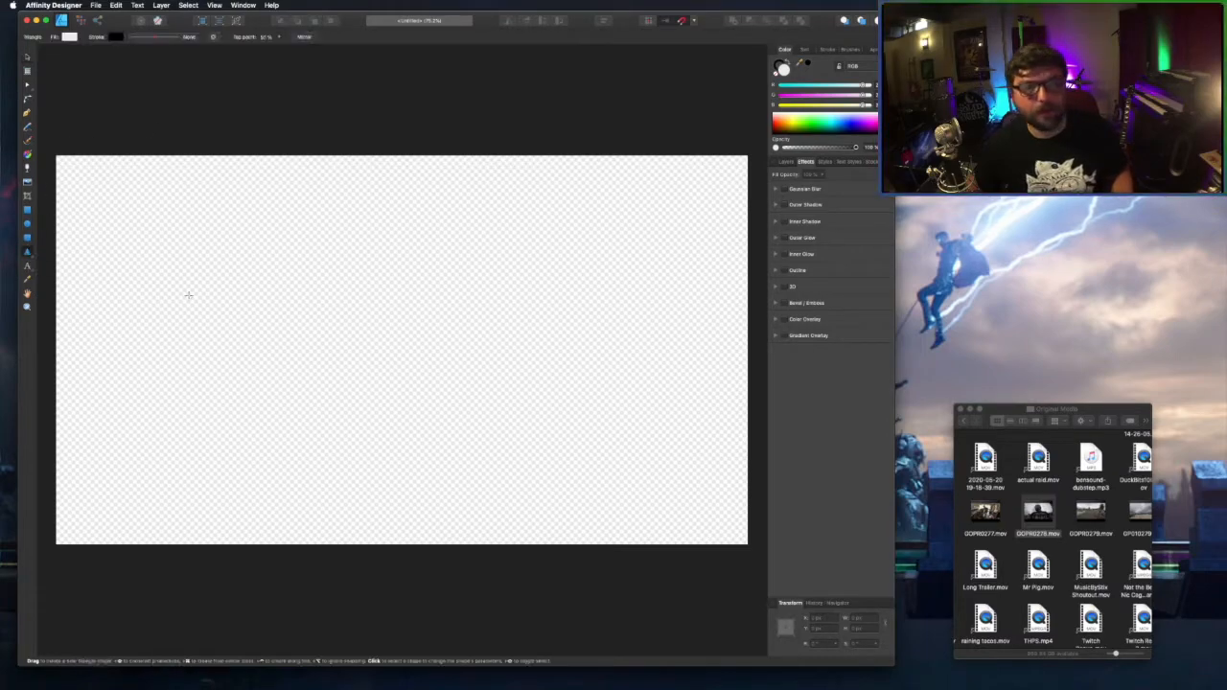
drag(141, 193, 668, 569)
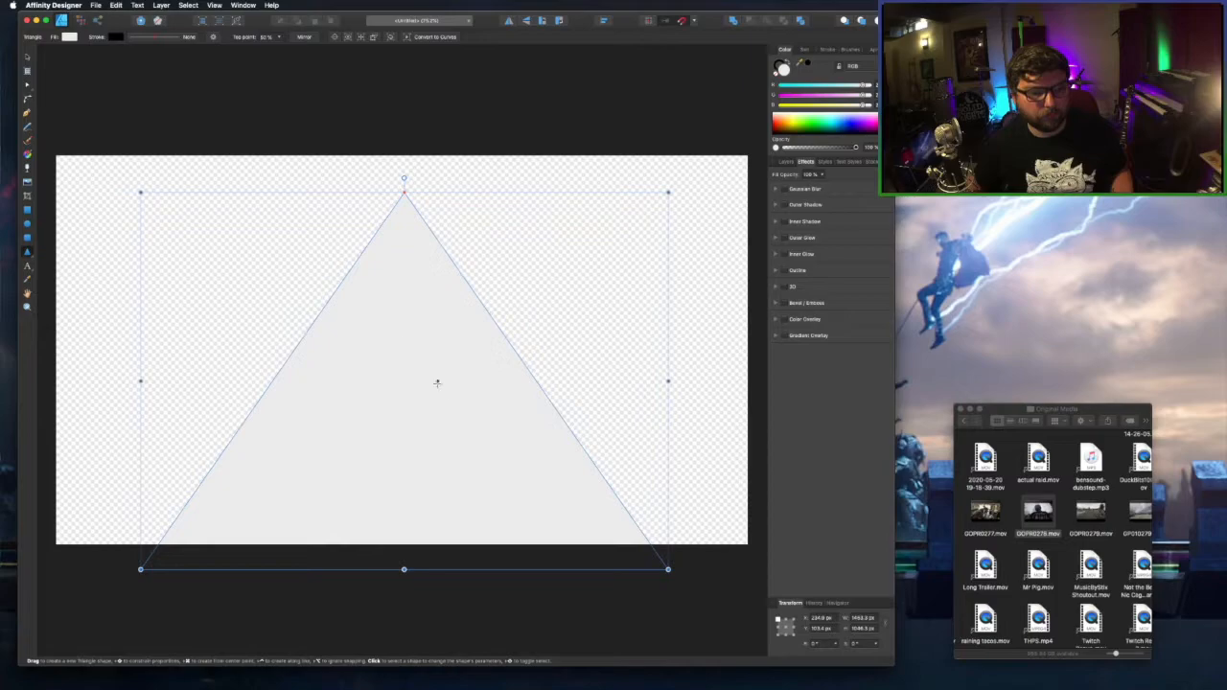
drag(403, 178, 552, 383)
Move the triangle up, stretch its right tip further right, and convert it to curves.
key(v)
drag(405, 373, 397, 334)
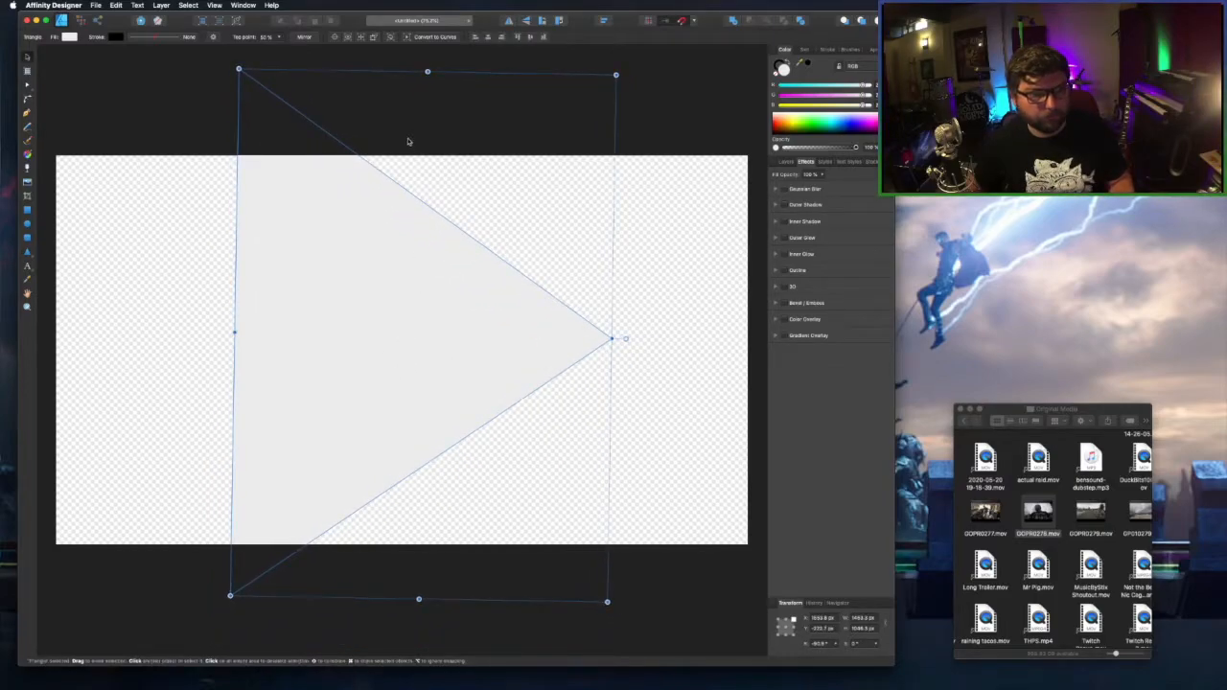
drag(628, 340, 695, 340)
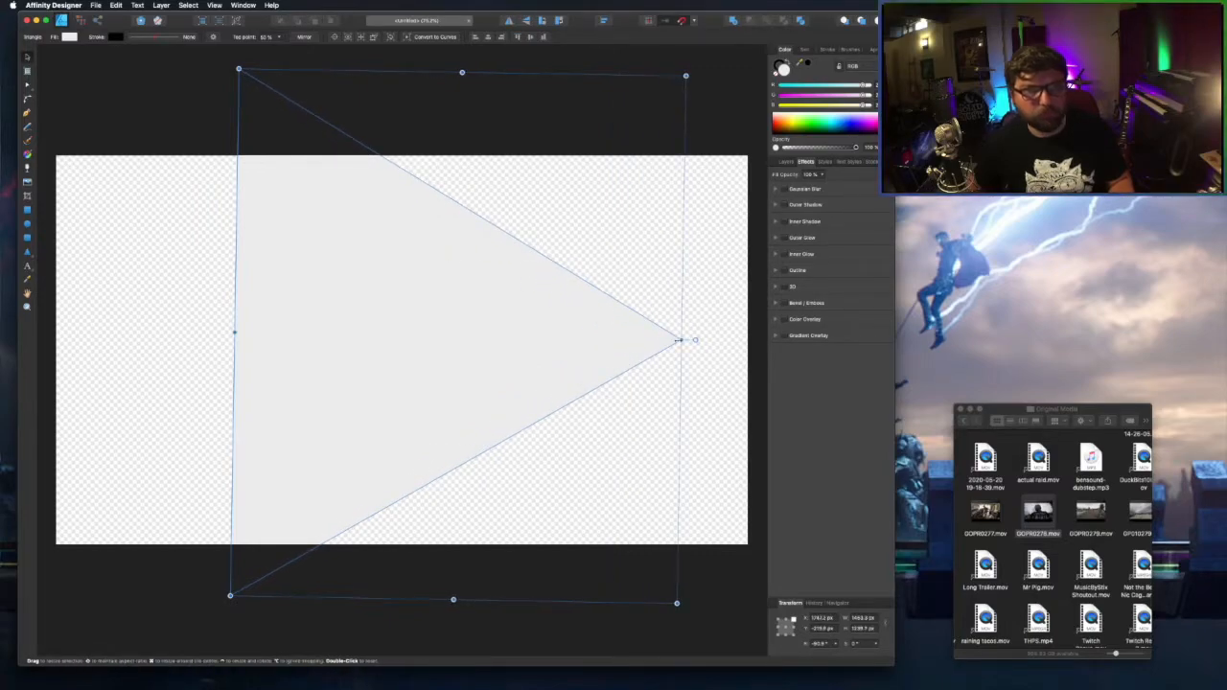
click(432, 37)
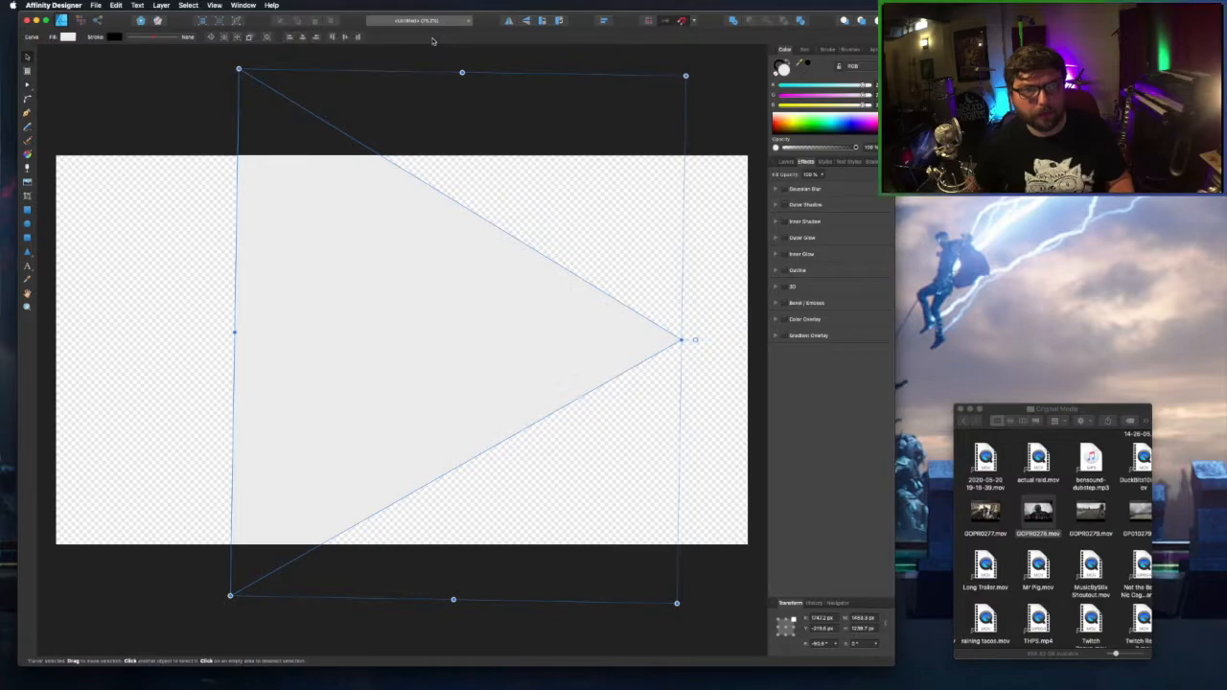
Add top and bottom edge nodes, pull the sides outward, then remove the fill and make the stroke purple.
key(a)
click(451, 200)
click(450, 472)
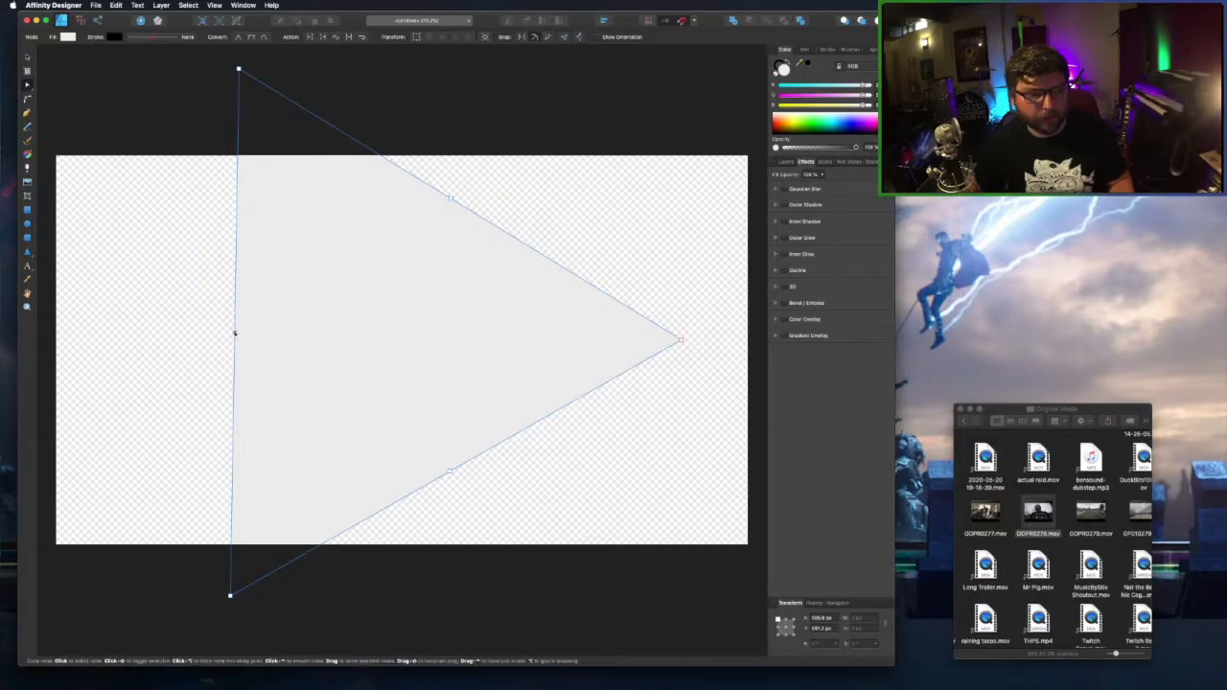
drag(234, 333, 176, 334)
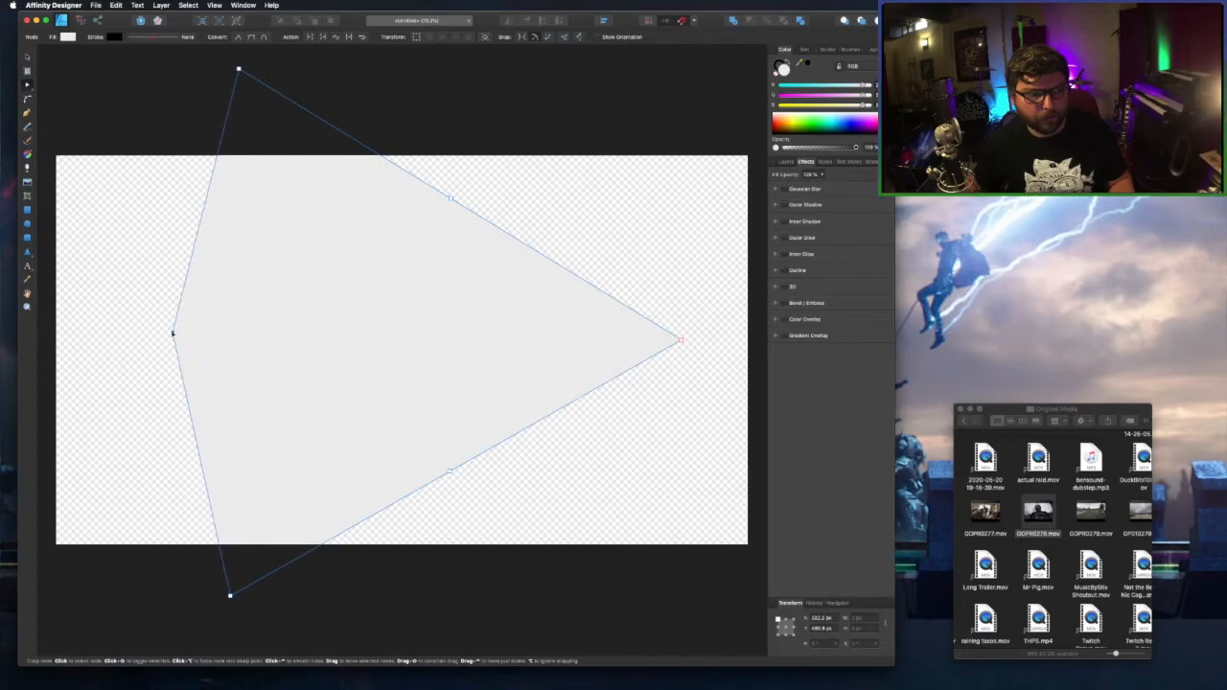
drag(451, 200, 475, 183)
drag(450, 472, 472, 492)
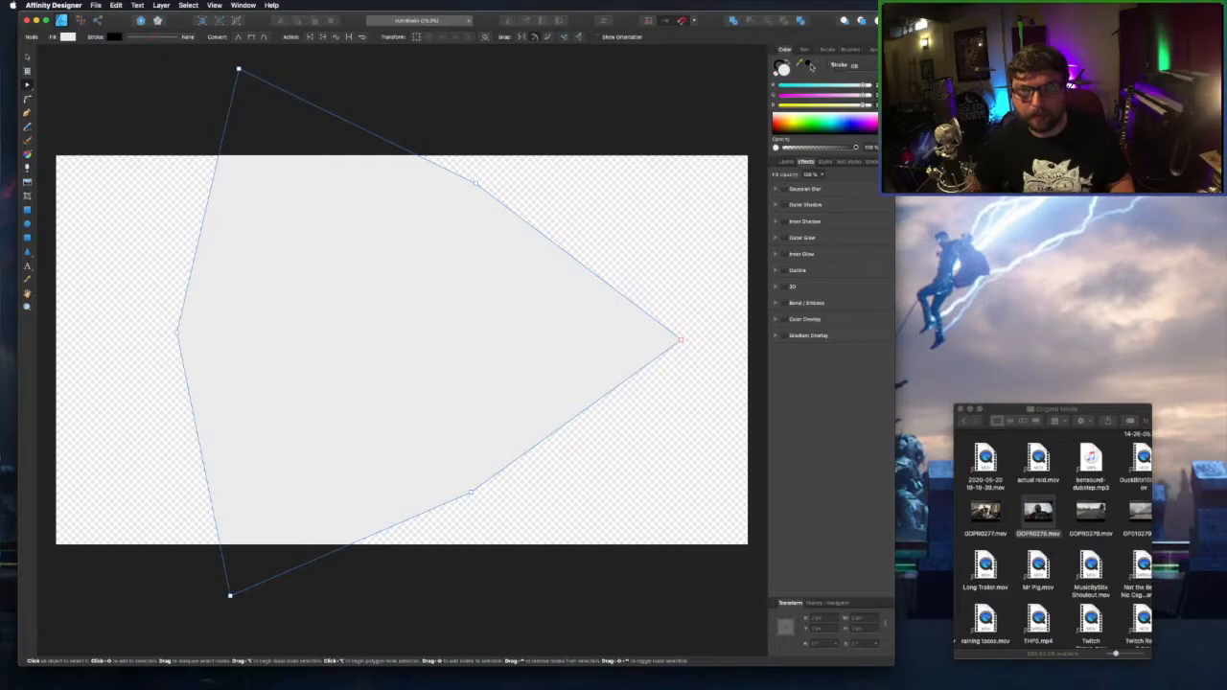
click(776, 73)
click(863, 126)
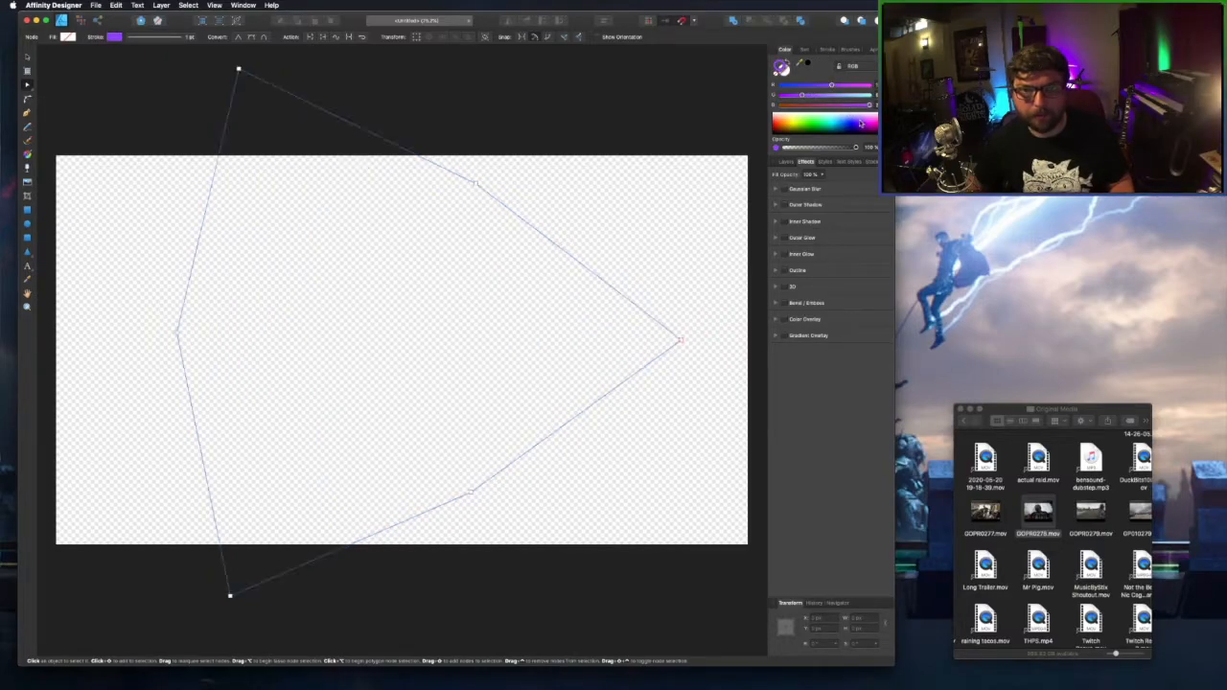
Give the outline a wide acrylic brush and the fill a light purple at 49% opacity.
click(854, 50)
click(818, 96)
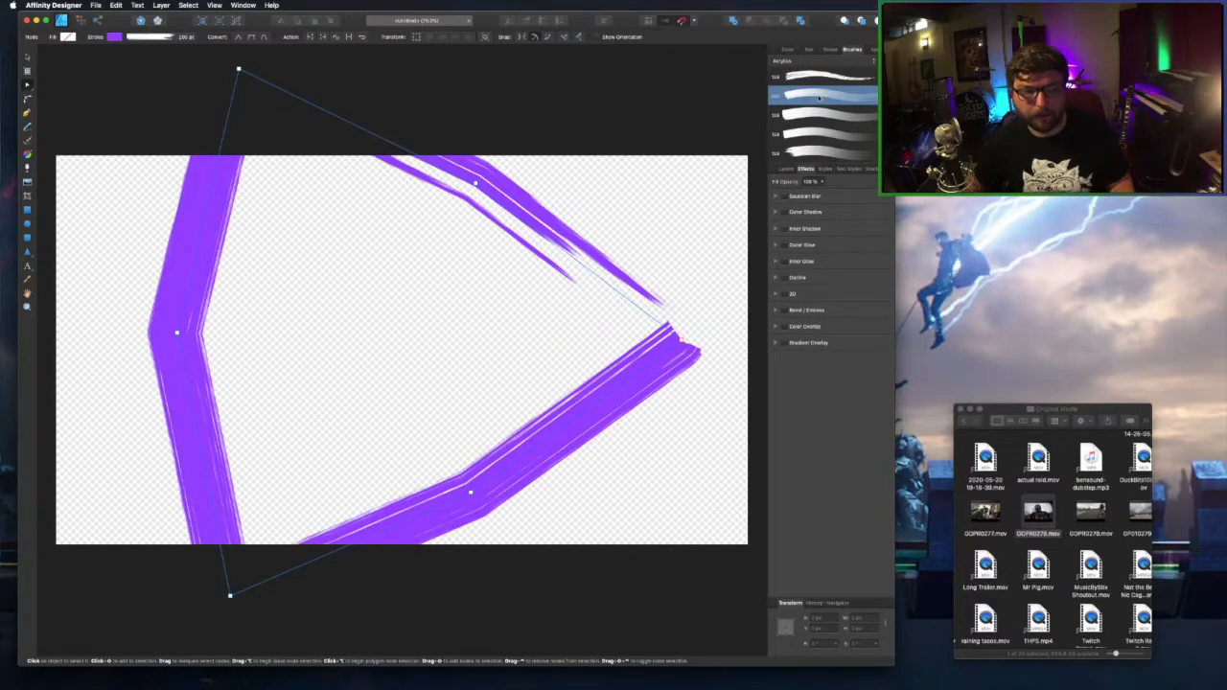
click(786, 50)
drag(822, 122, 820, 154)
click(820, 148)
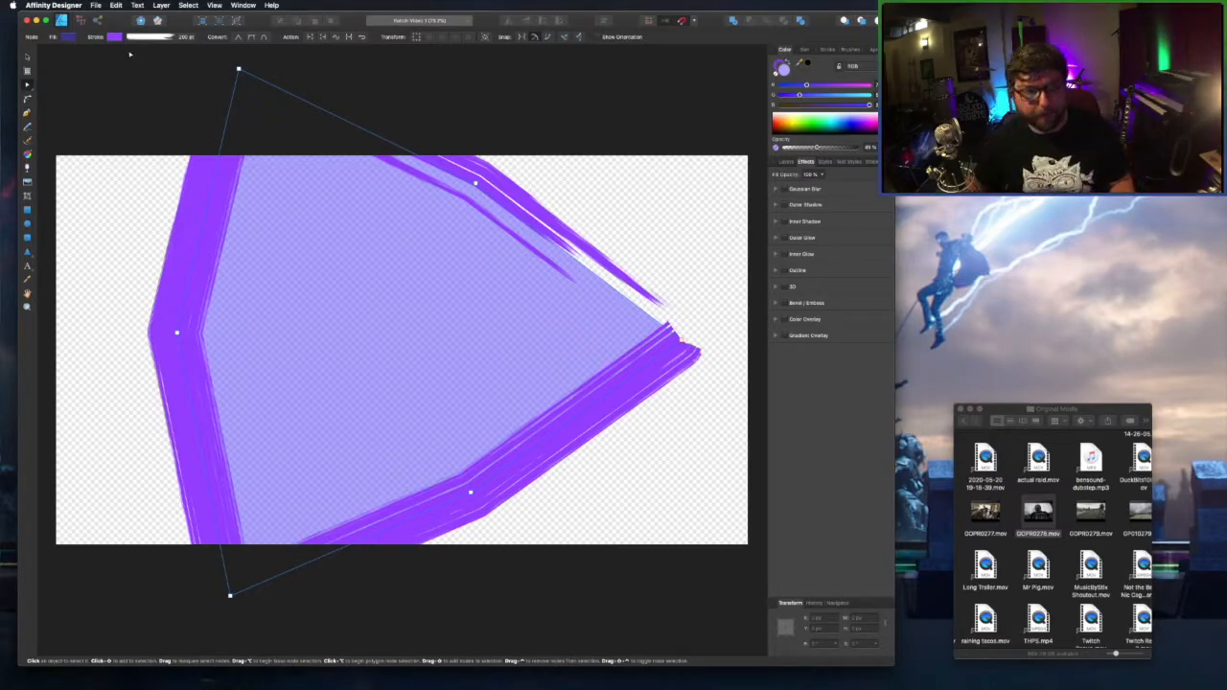
Export a 1920×1080 PNG named 'Twitch Purple Triangle' into the Overlays folder.
click(98, 6)
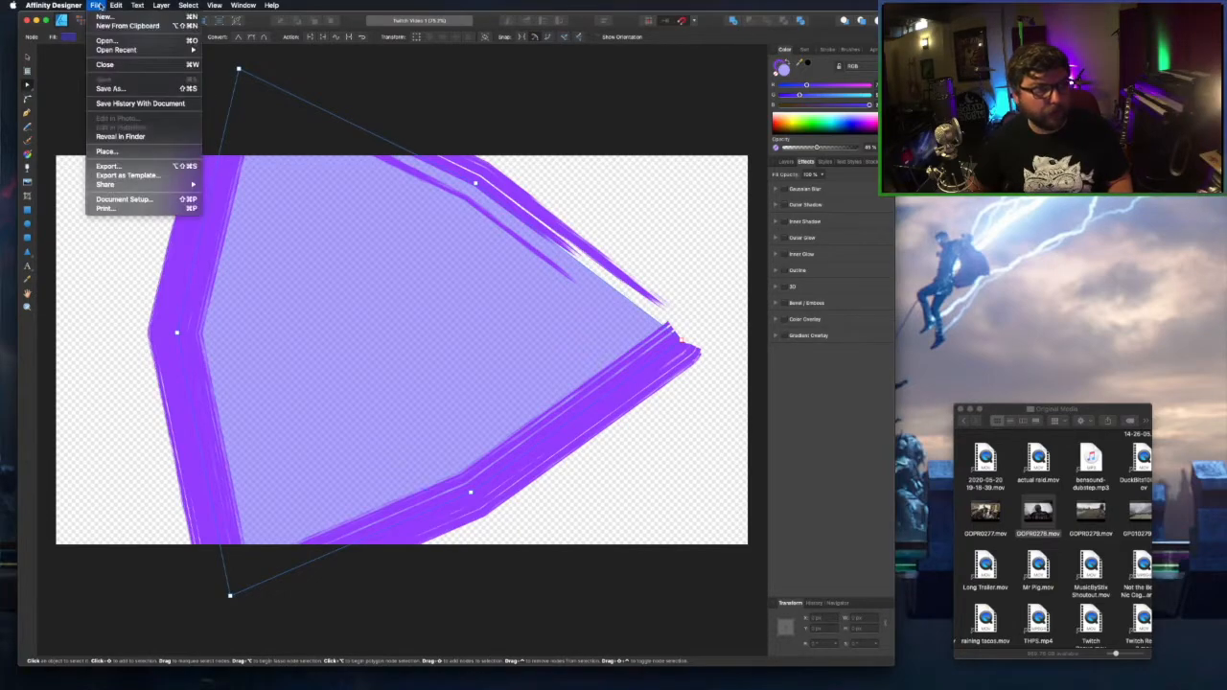
click(159, 167)
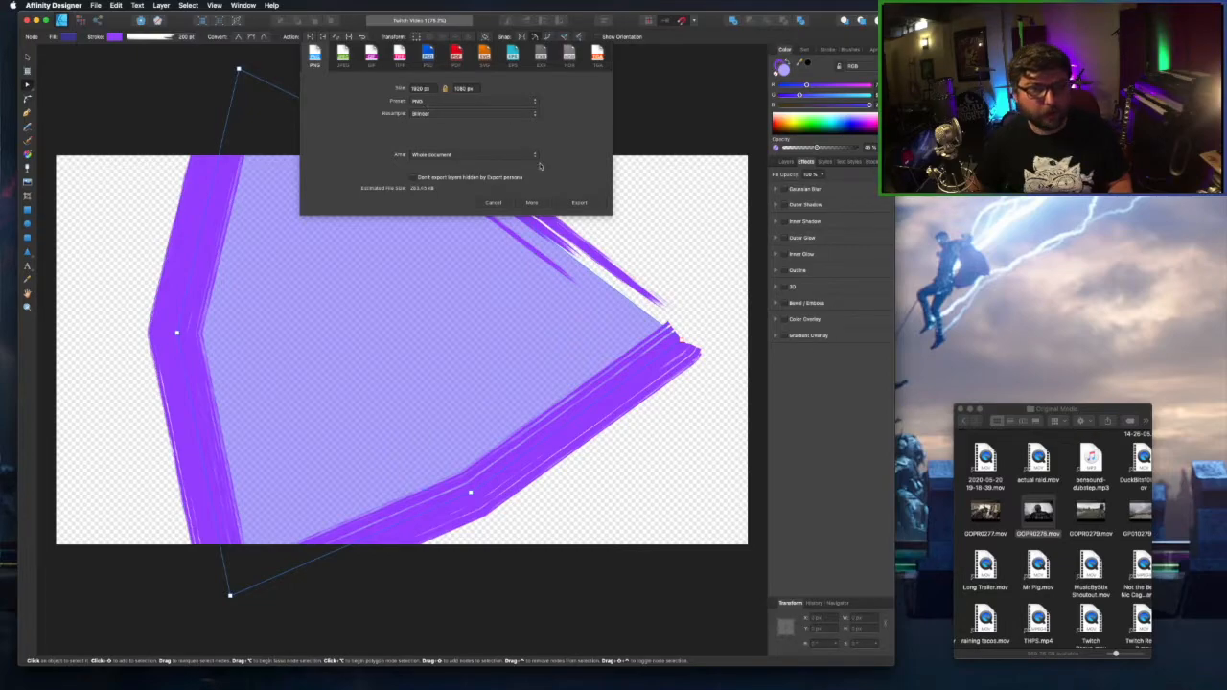
click(579, 204)
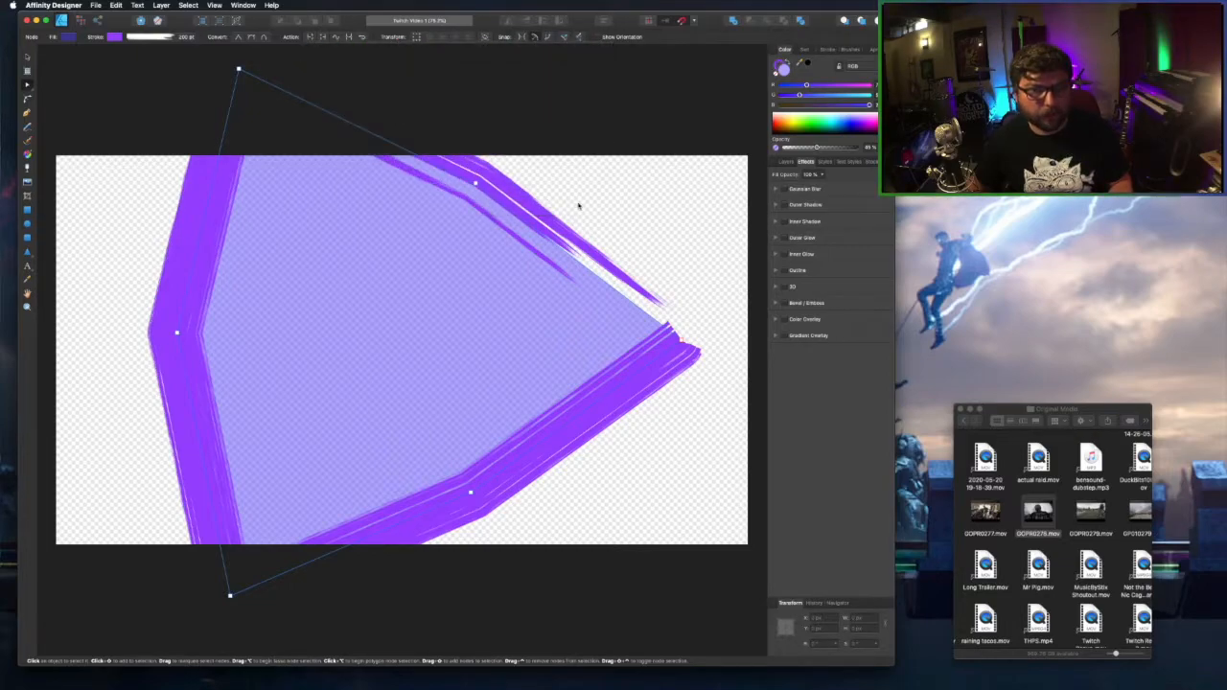
text(Tw)
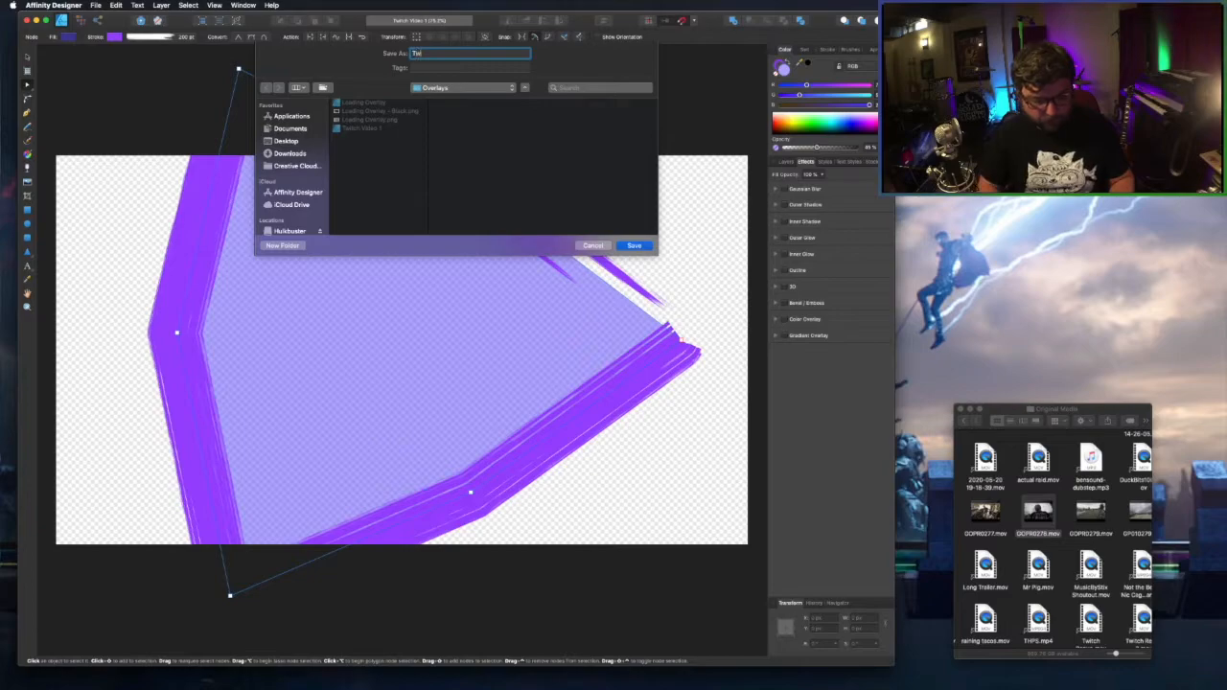
text(itch Purple Thiangle)
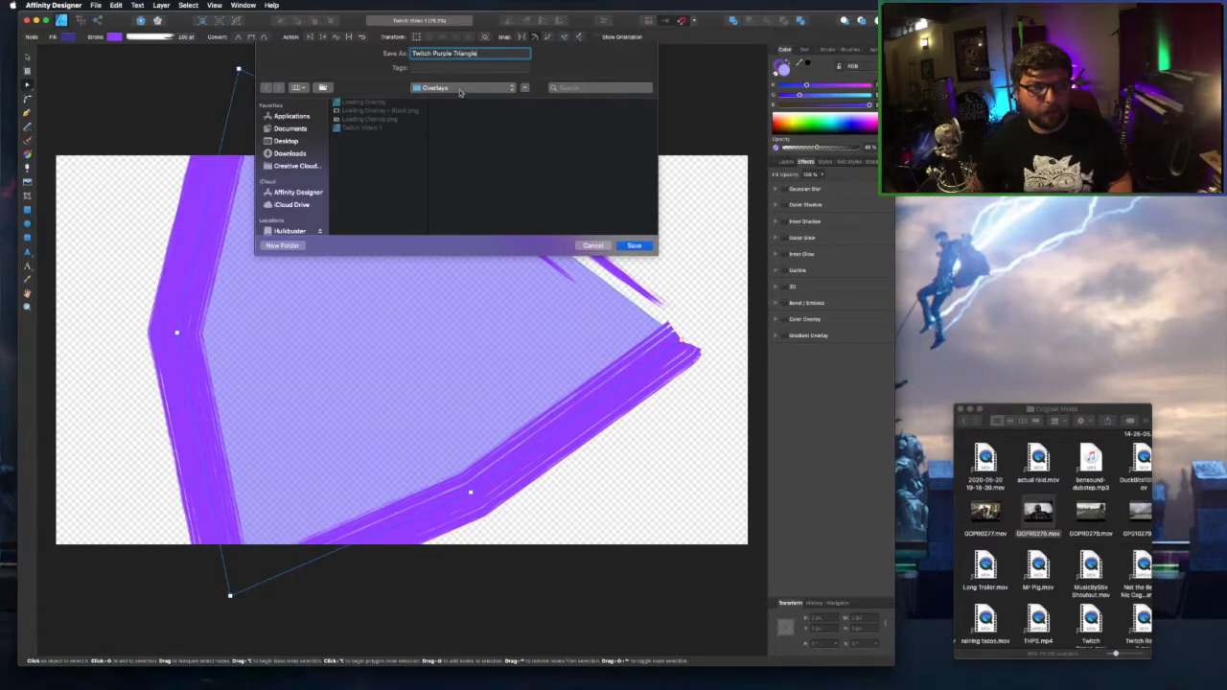
click(635, 246)
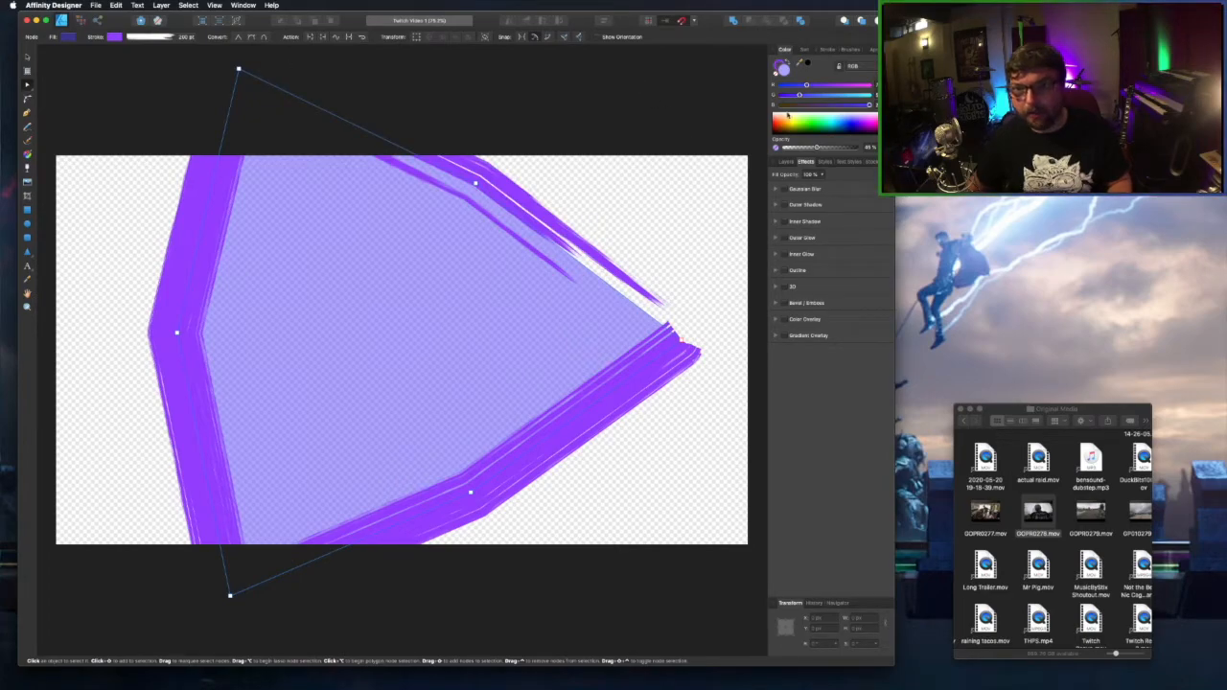
Set the fill and brush outline to black and raise the fill opacity to 100%.
click(807, 63)
click(778, 65)
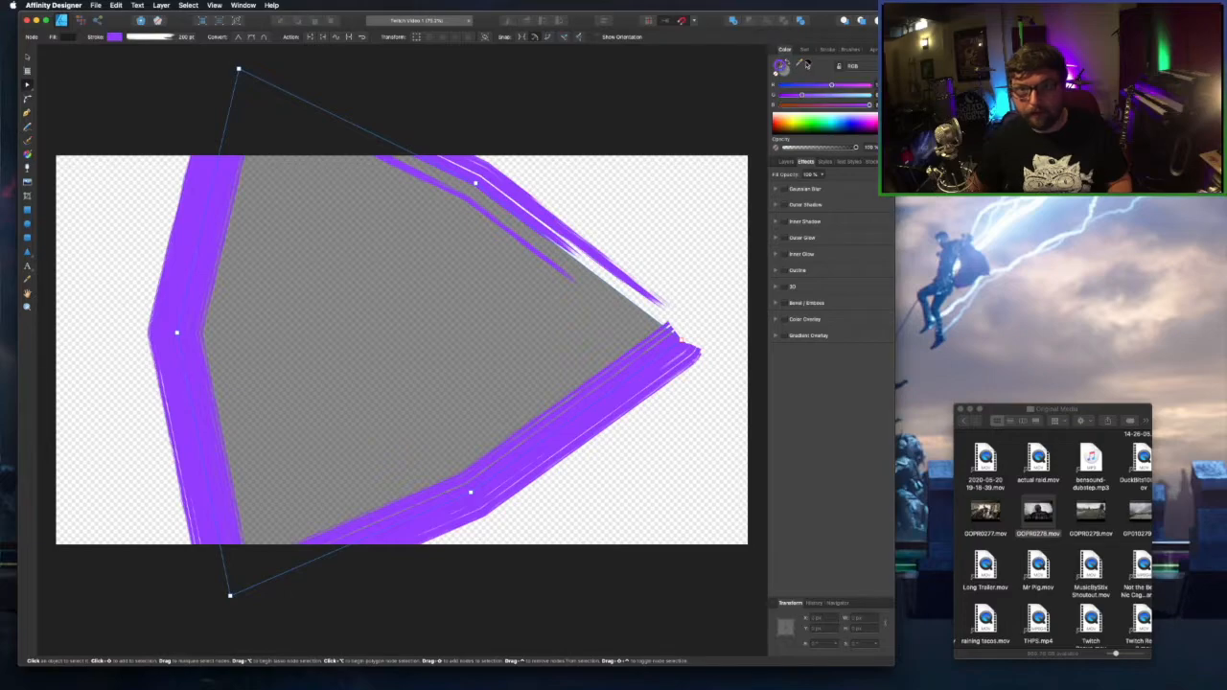
click(807, 63)
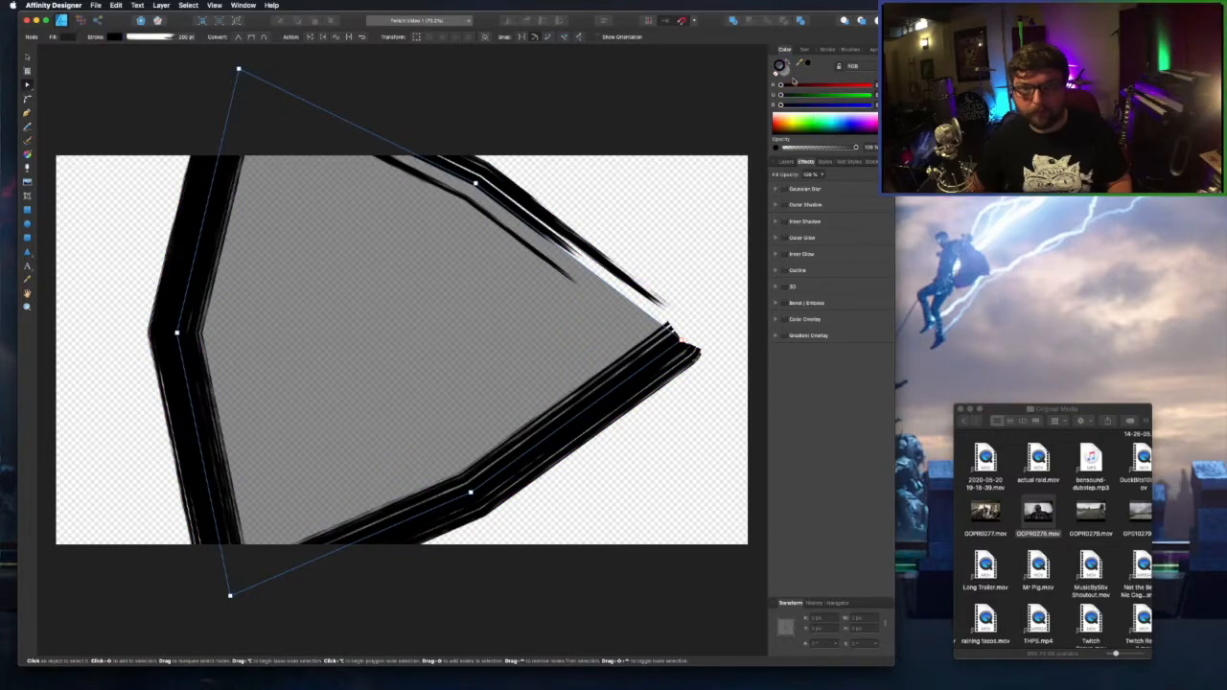
drag(816, 148, 856, 149)
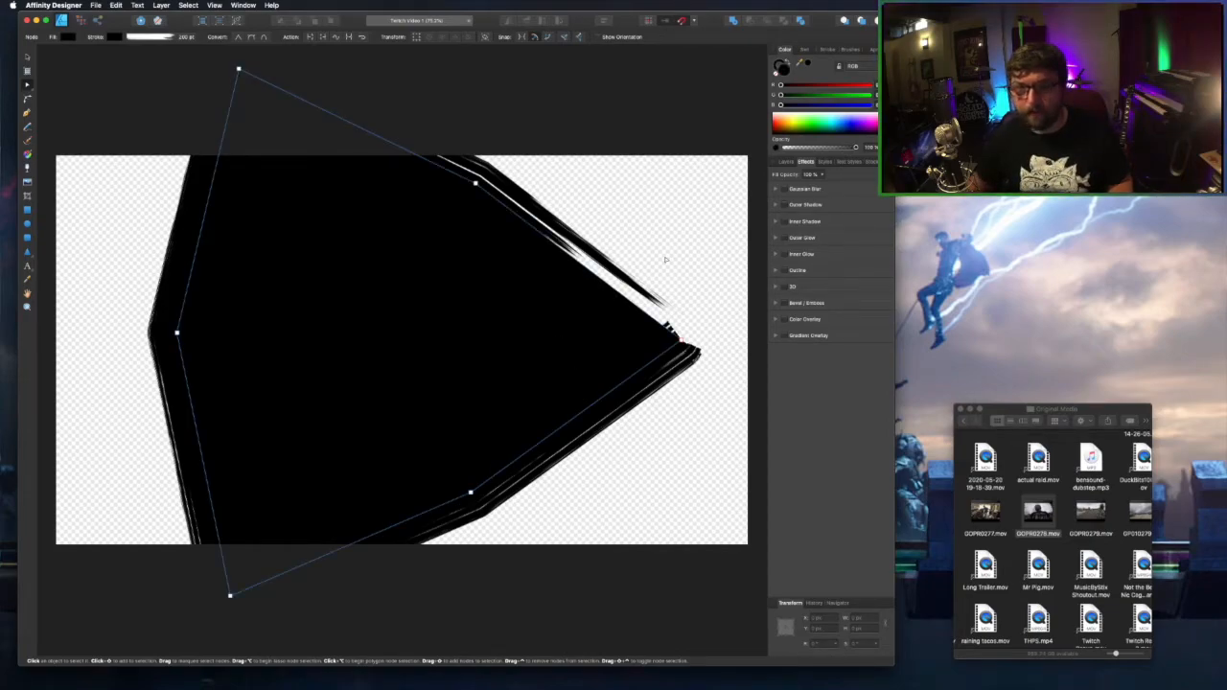
click(97, 5)
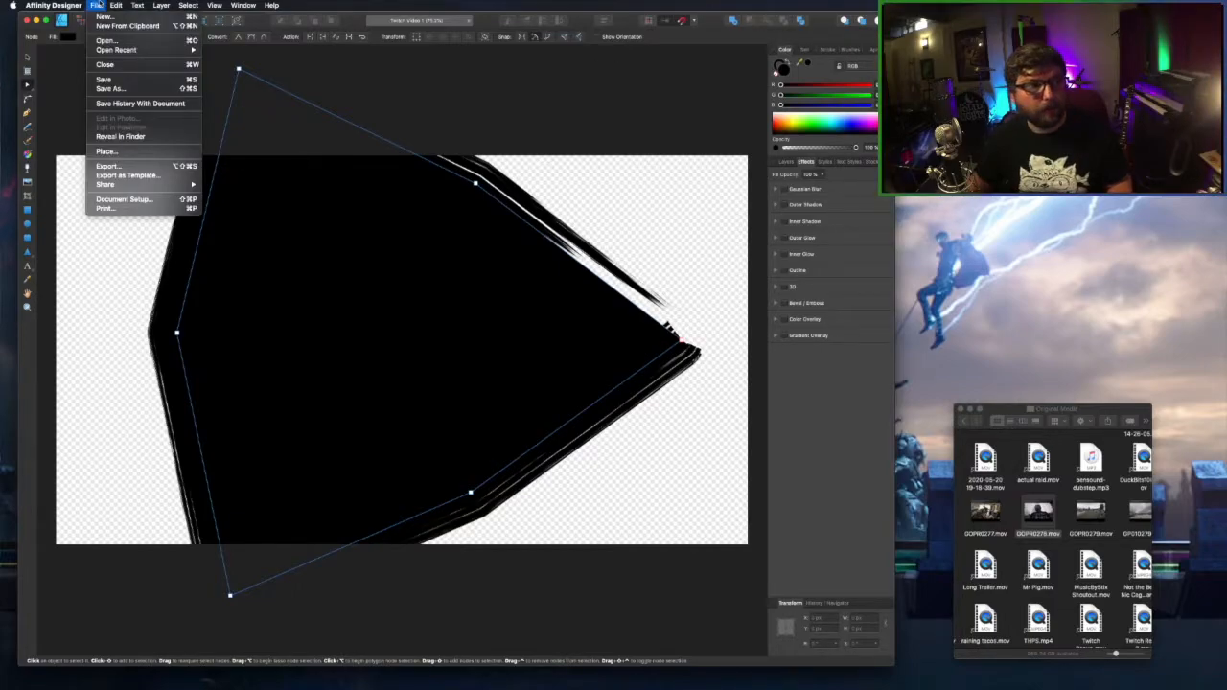
Export the black version as a PNG named 'Twitch Black Triangle' in Overlays.
click(151, 169)
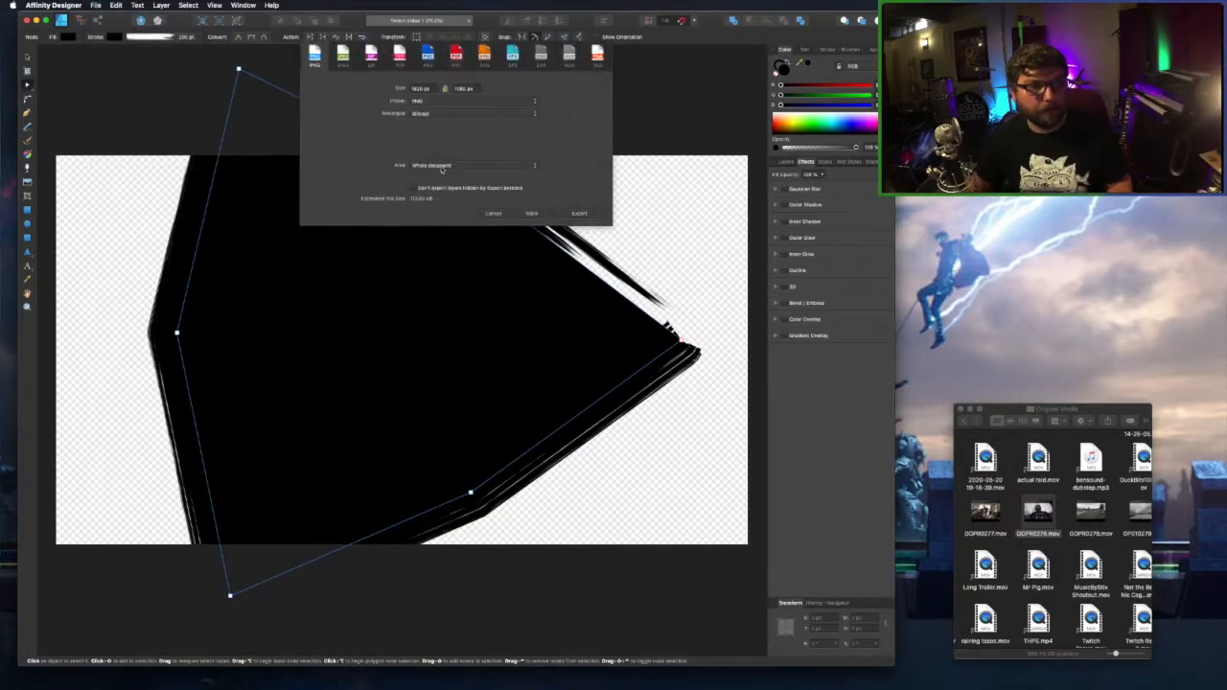
click(569, 215)
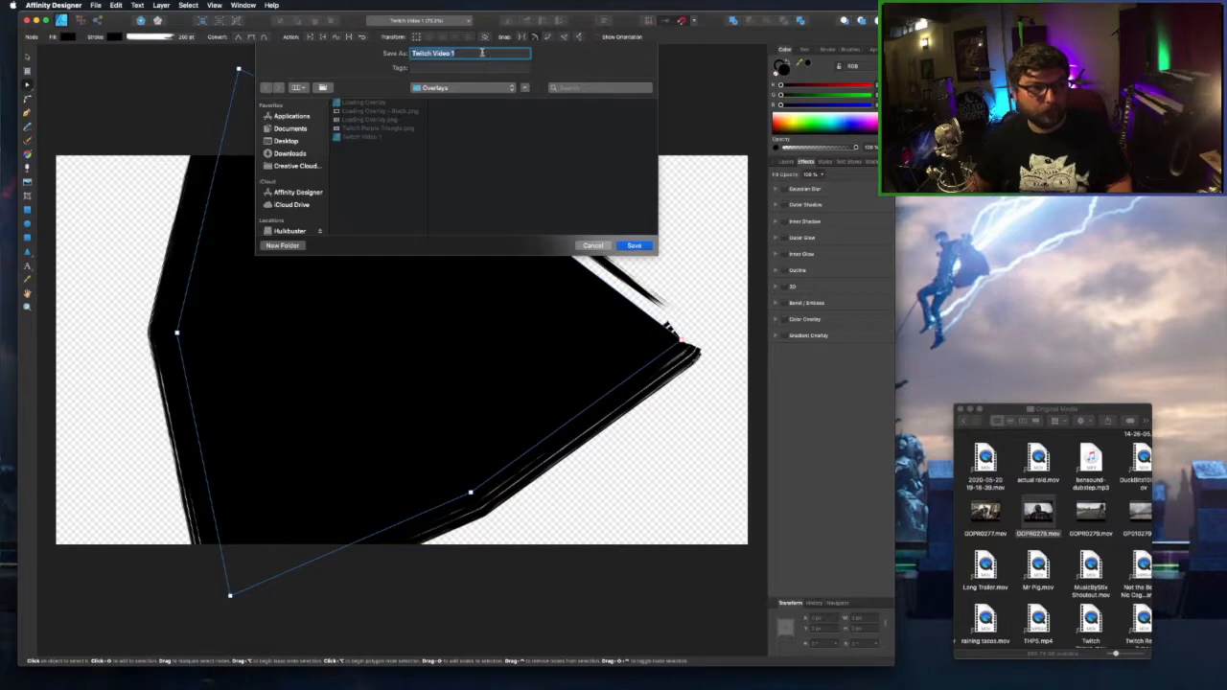
click(484, 57)
key(super+a)
text(Twui)
key(BackSpace)
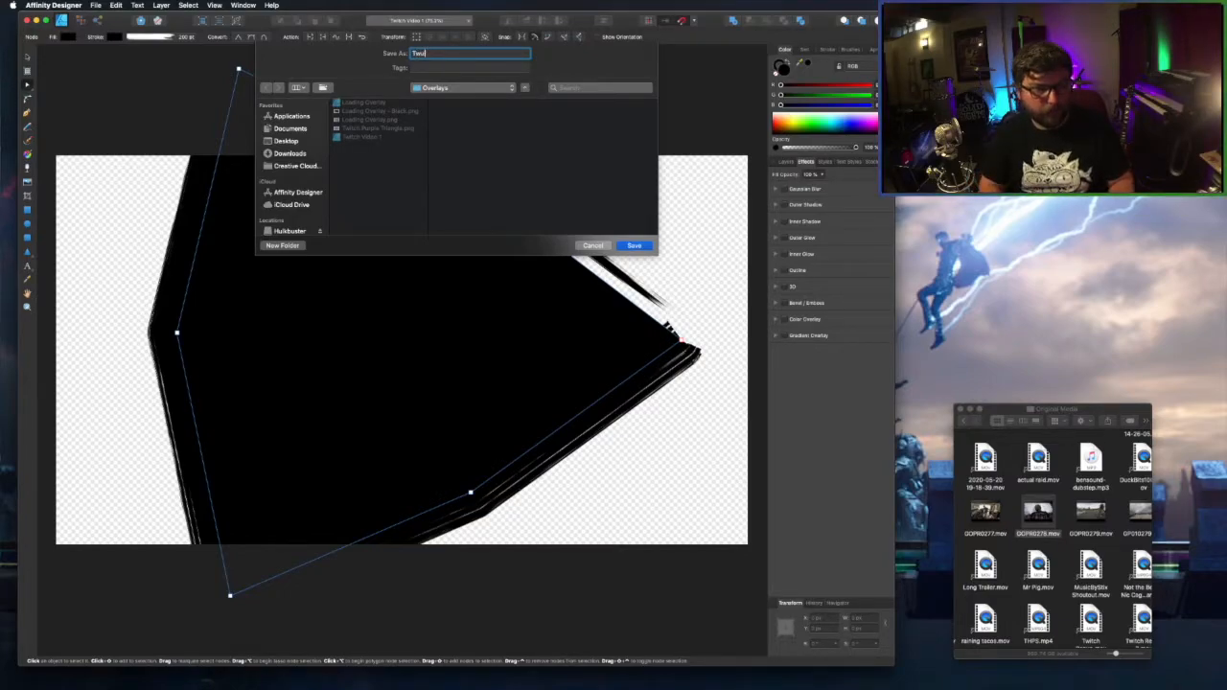
text(tch Black Triangle)
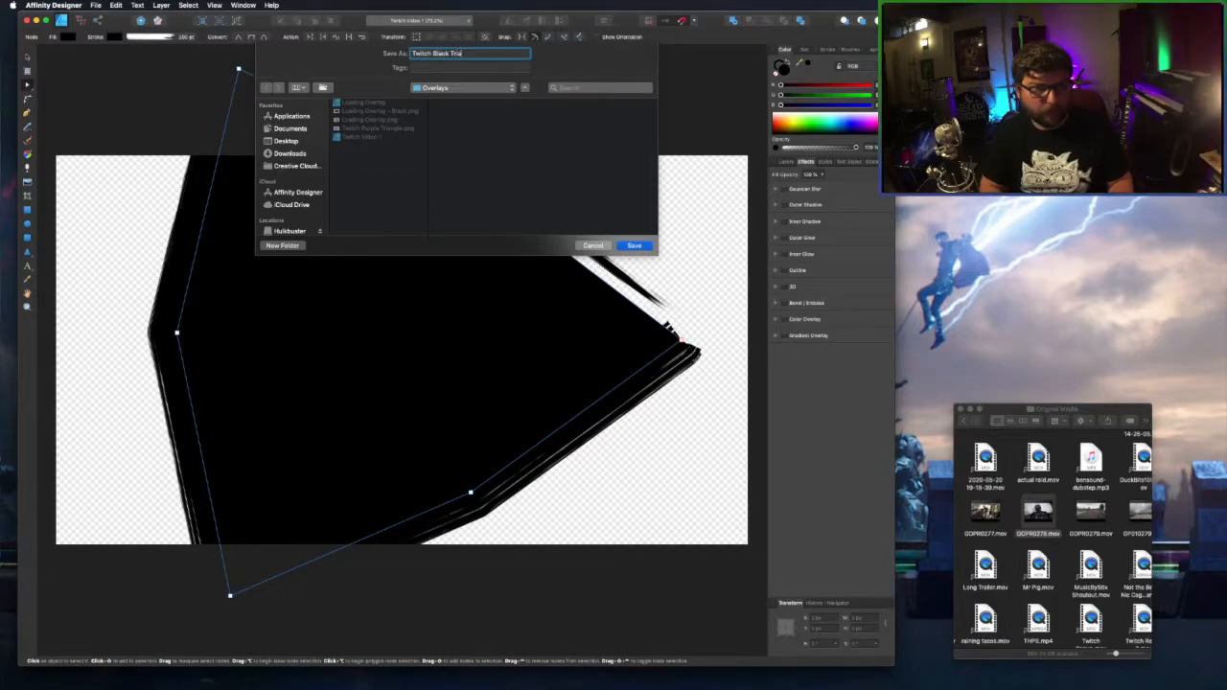
click(647, 247)
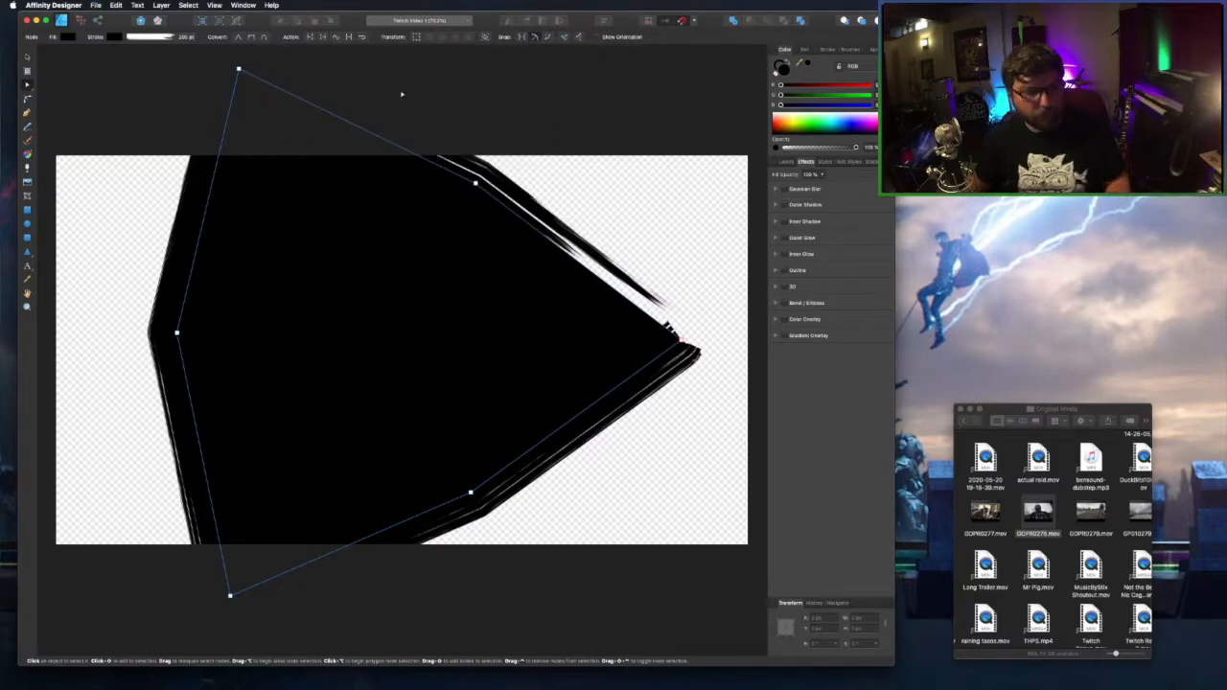
click(46, 5)
Quit Affinity Designer.
click(86, 126)
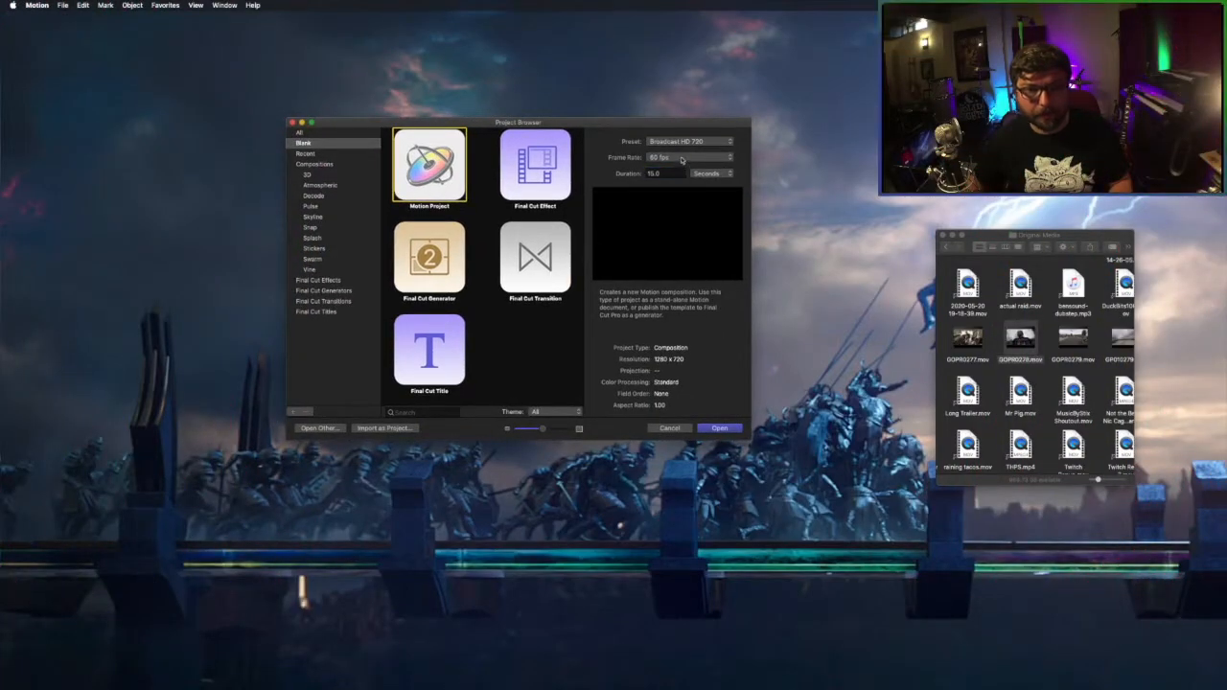
Create a Broadcast HD 1080, 60 fps Motion project and zoom the canvas to 50%.
click(705, 142)
click(714, 150)
click(721, 158)
click(686, 192)
double_click(669, 173)
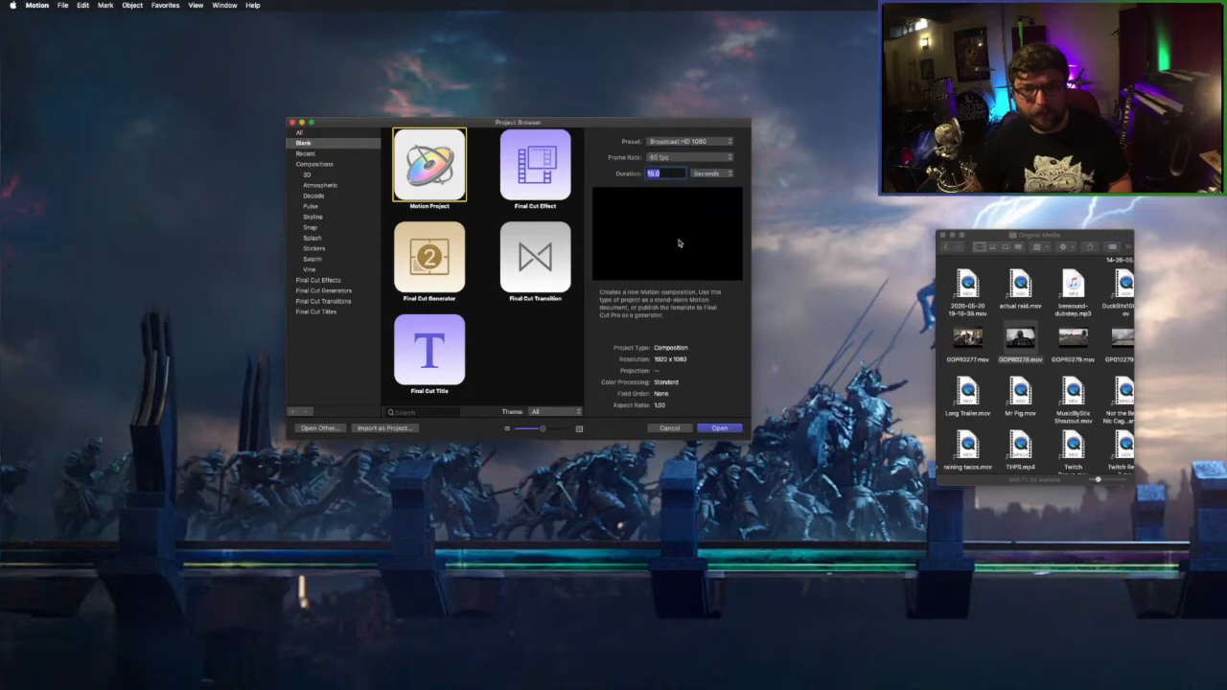
click(720, 429)
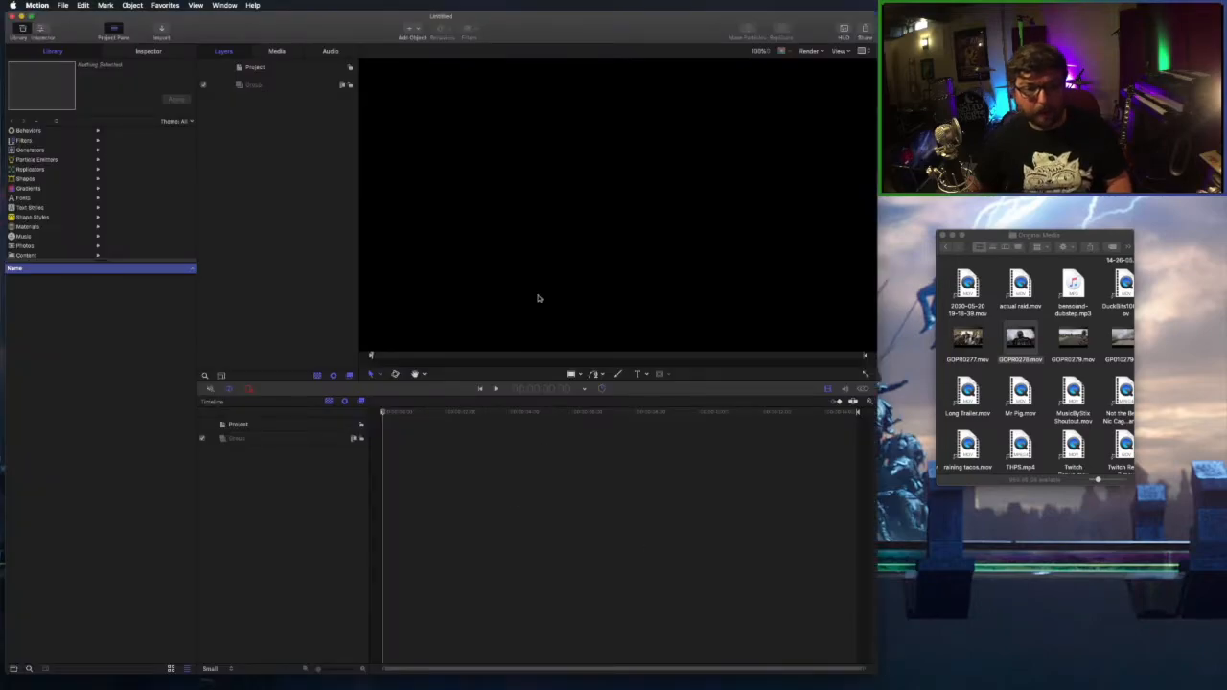
click(759, 50)
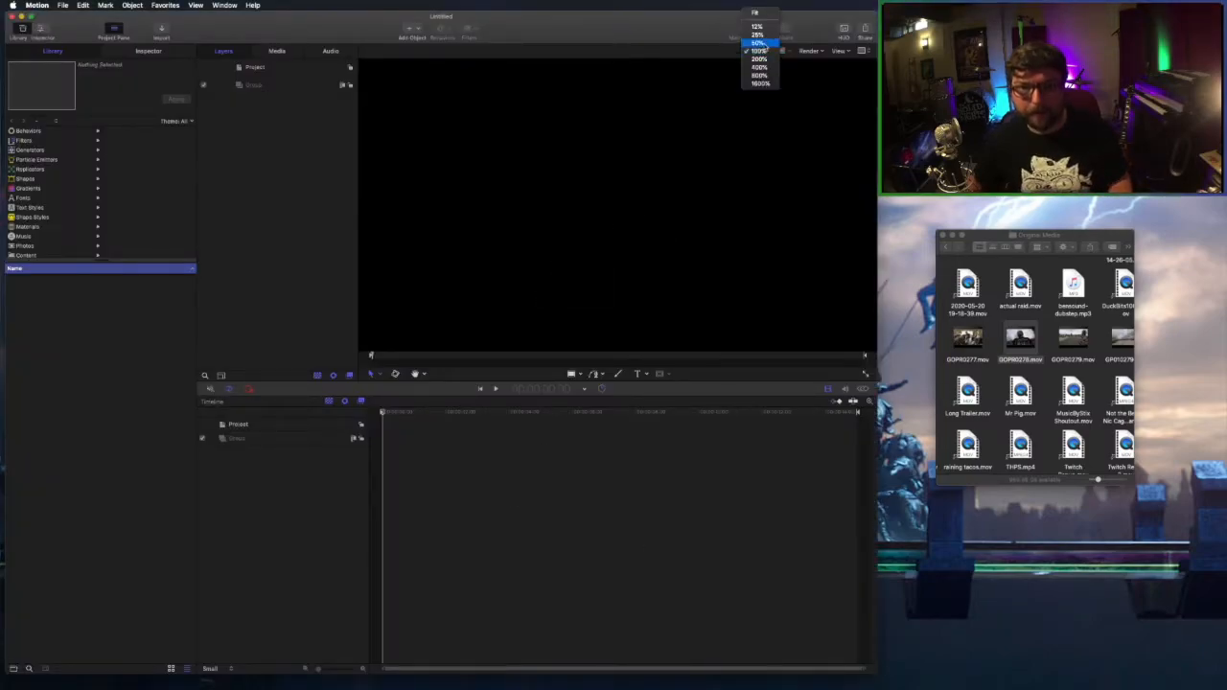
click(764, 60)
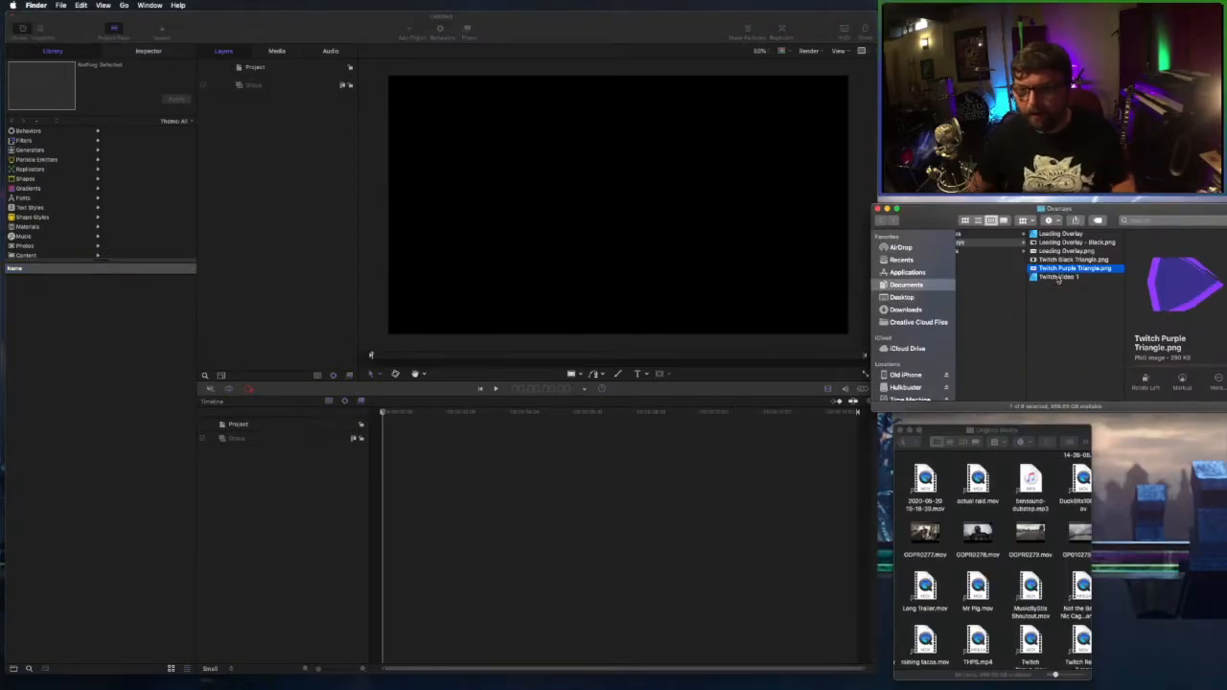
Add the GOPR0278.mov webcam clip from Finder into Motion's Layers list.
click(996, 518)
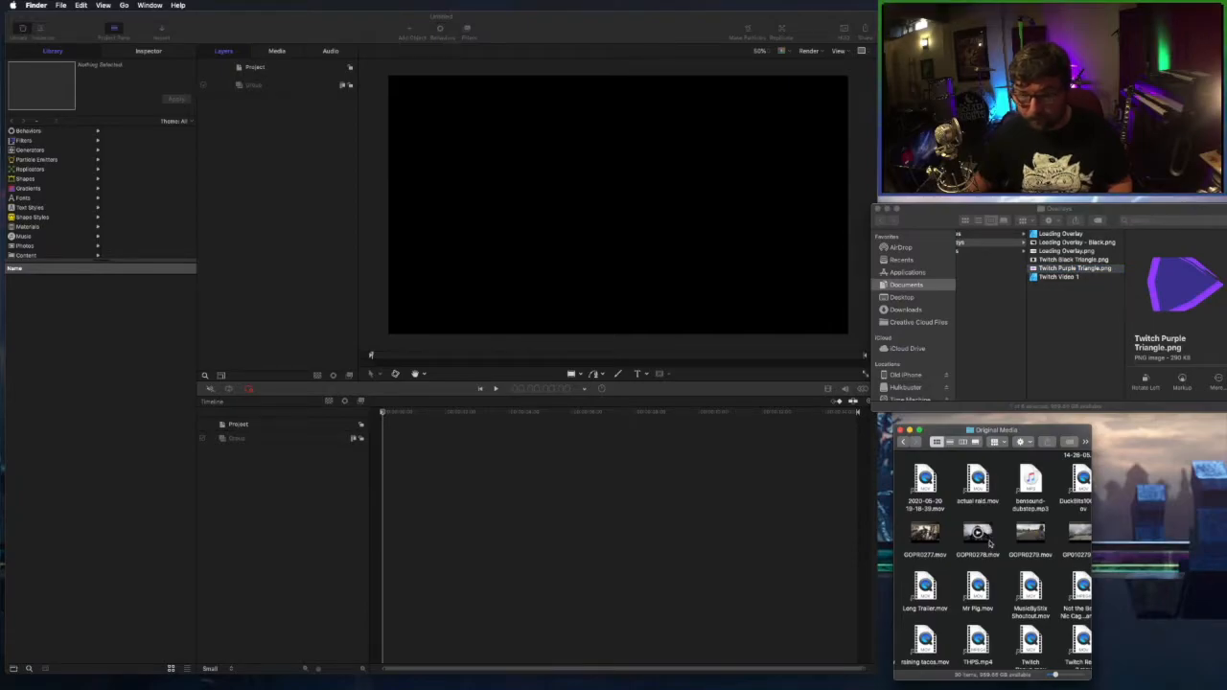
click(991, 544)
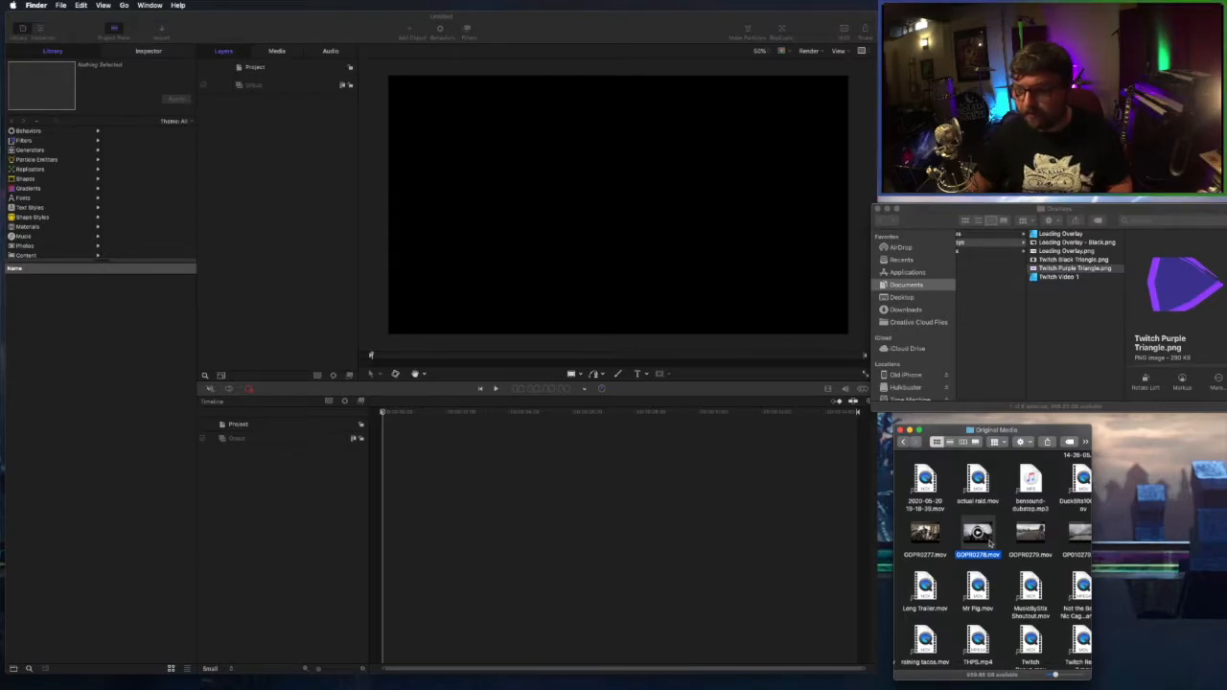
drag(990, 543, 272, 191)
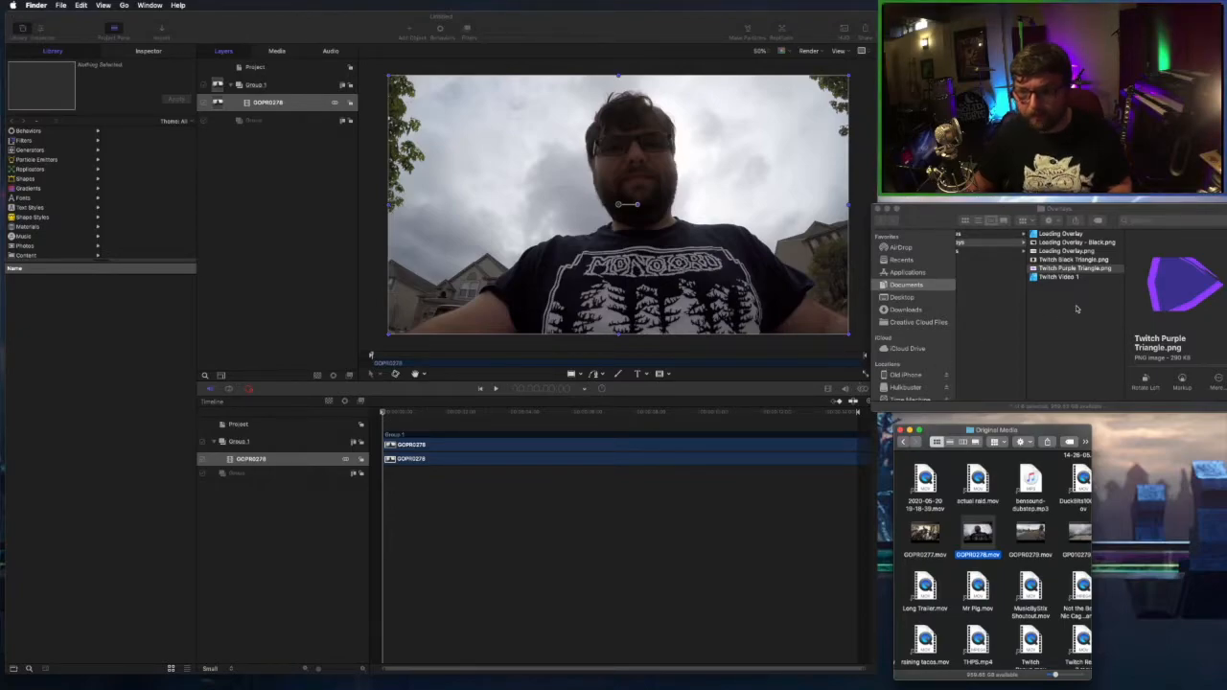
Add the purple and black triangle PNGs and the TwitchOffline.jpg logo as layers.
click(1070, 269)
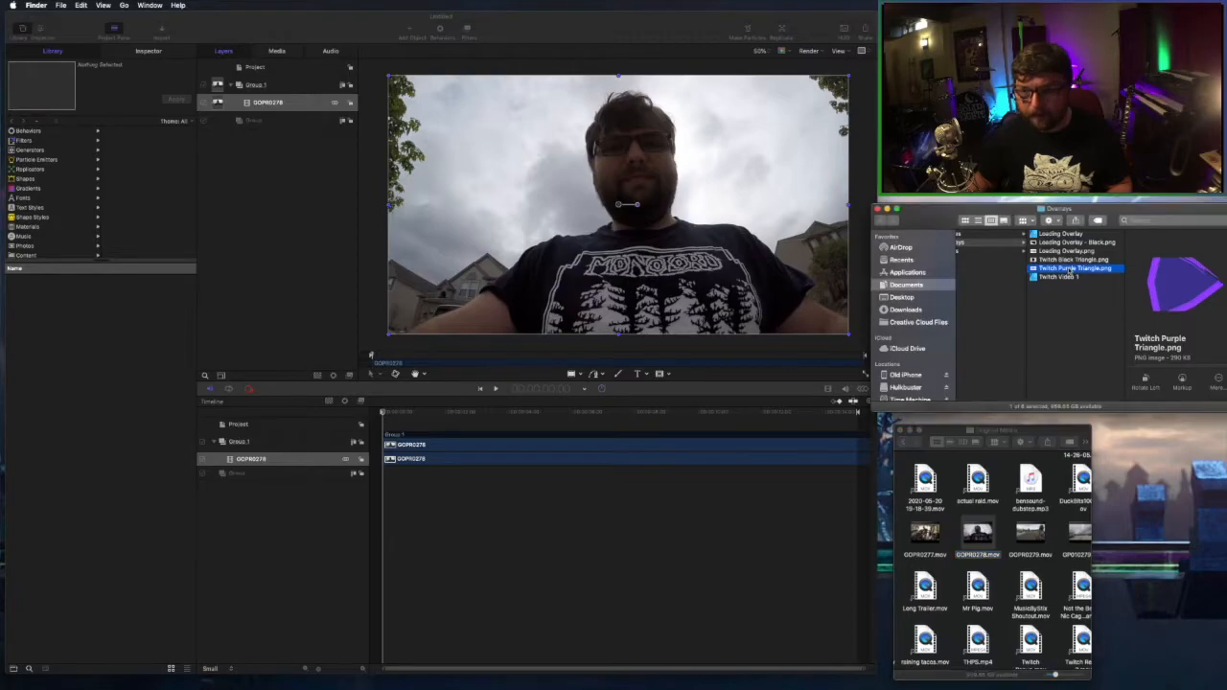
drag(1070, 269, 290, 177)
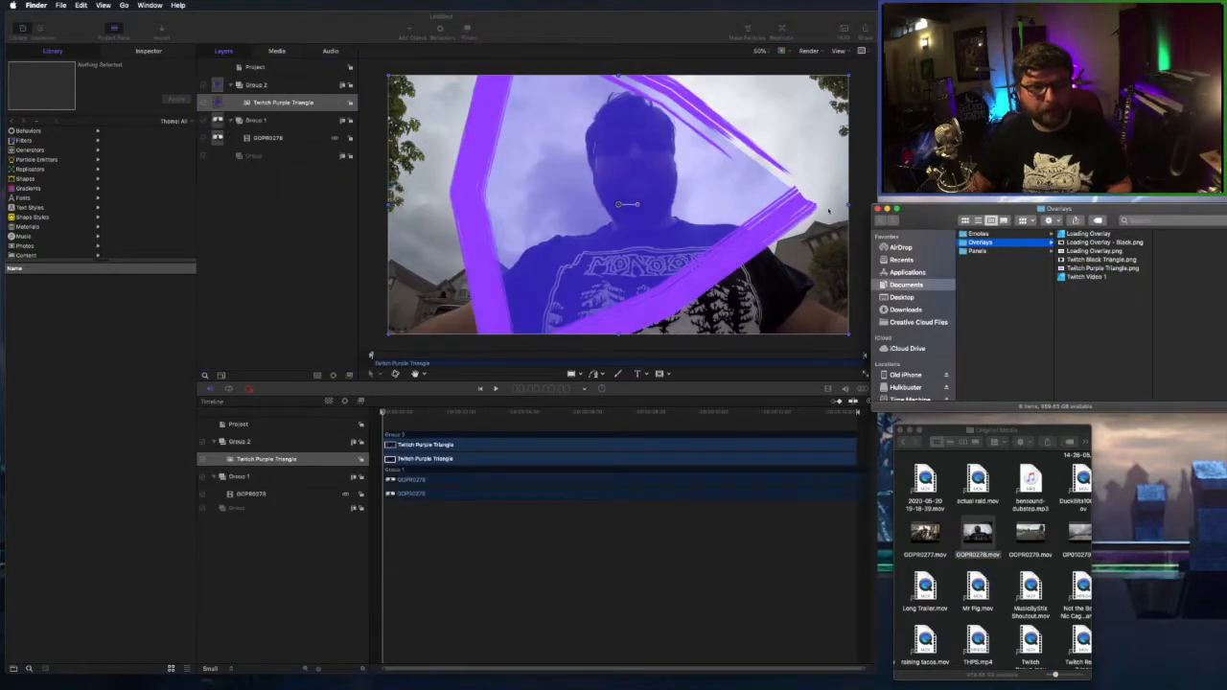
click(1102, 259)
drag(1103, 259, 297, 223)
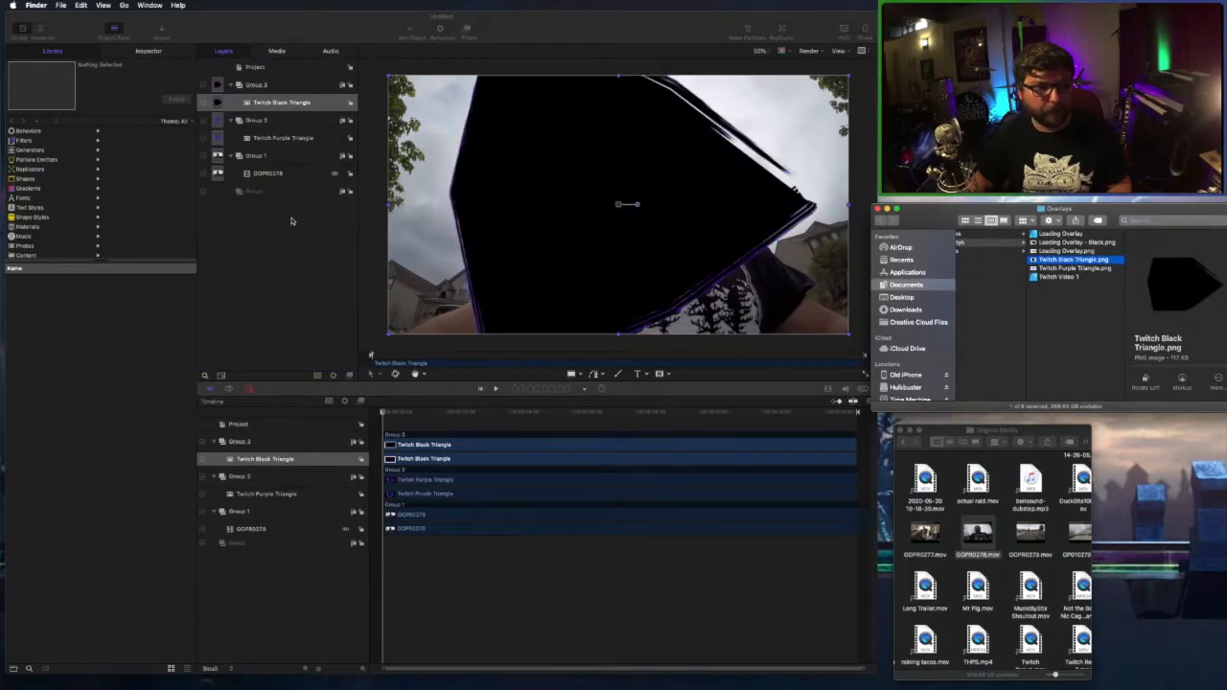
click(926, 285)
click(1022, 304)
drag(1071, 381, 296, 249)
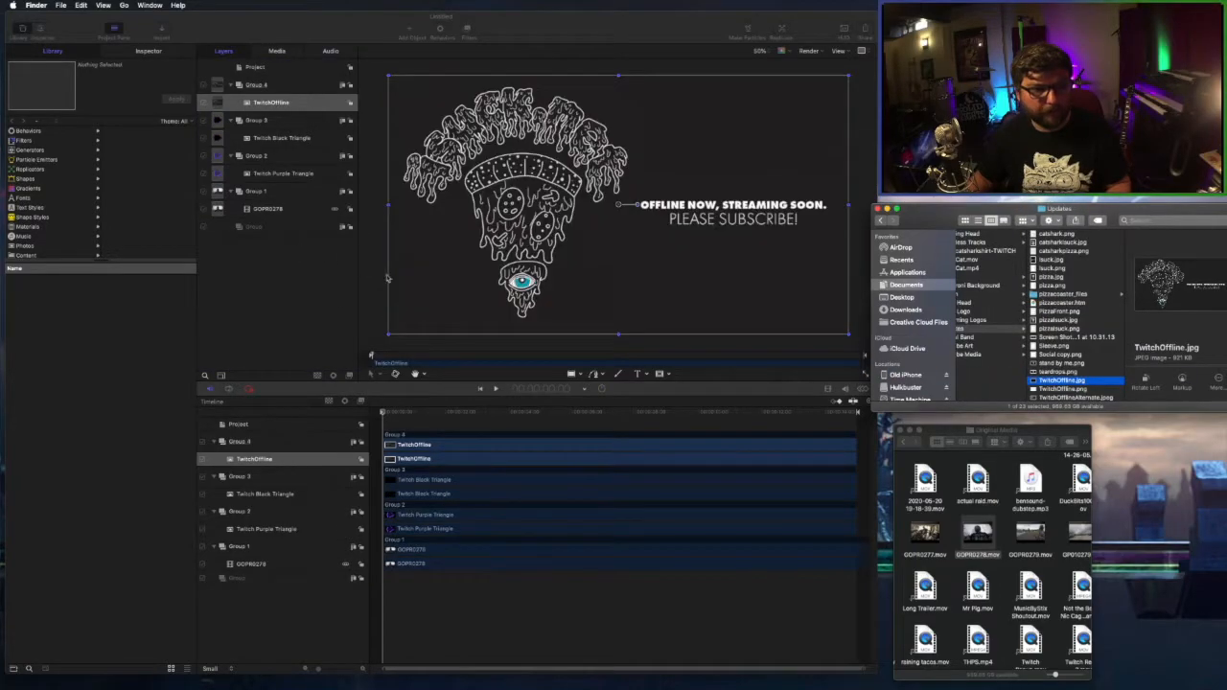
Rename the four groups to Logo, Black Triangle, Purple Triangle and Video.
double_click(253, 85)
text(Logo)
key(Tab)
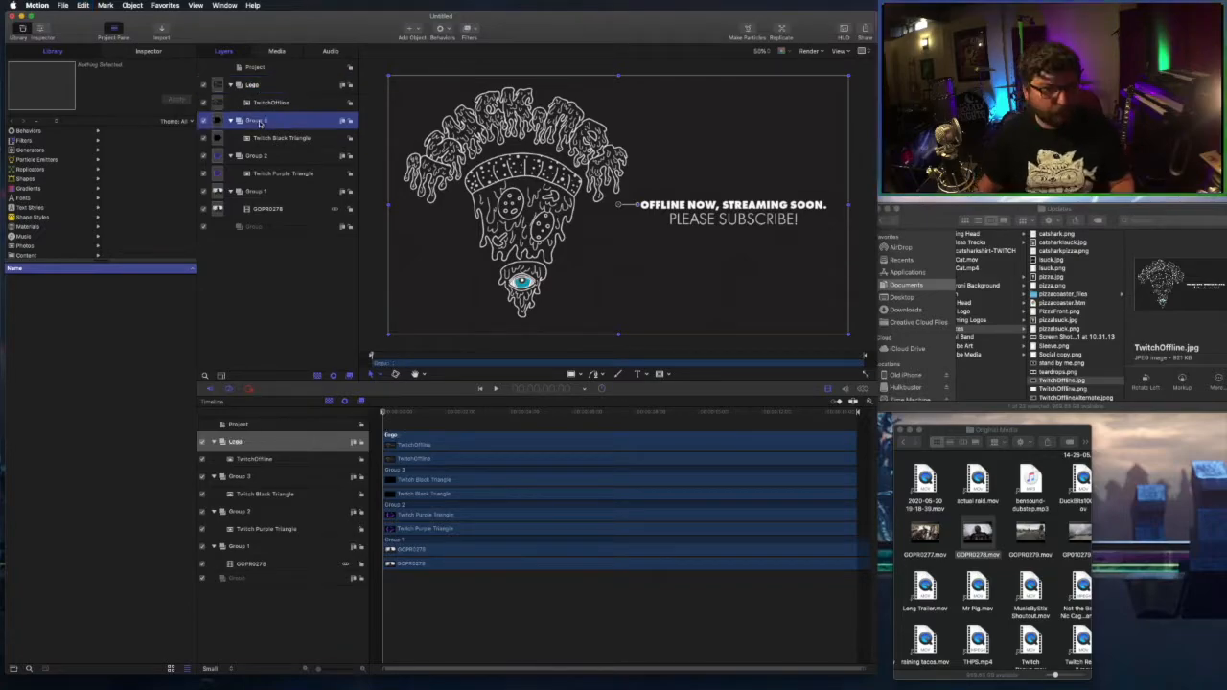
text(Black Triangle)
key(Tab)
text(Purple Triangle)
key(Tab)
text(Video)
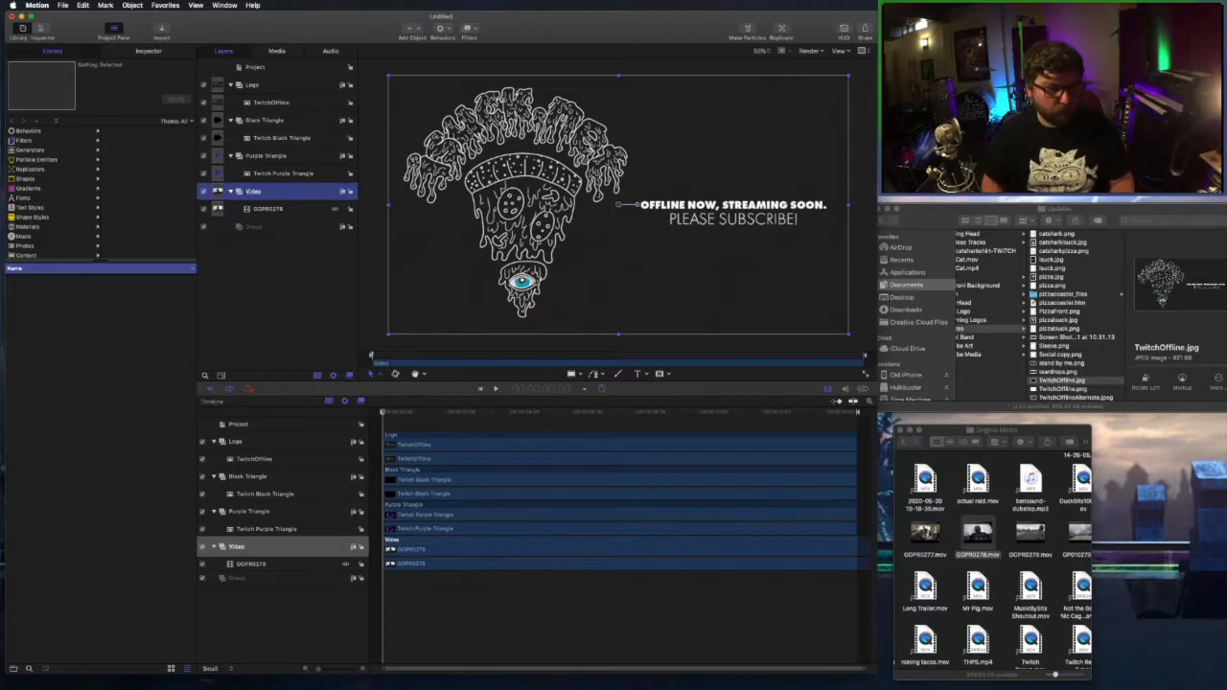
key(Return)
Collapse the Logo group and move it below Video at the bottom of the stack.
click(230, 85)
click(282, 87)
drag(283, 87, 284, 166)
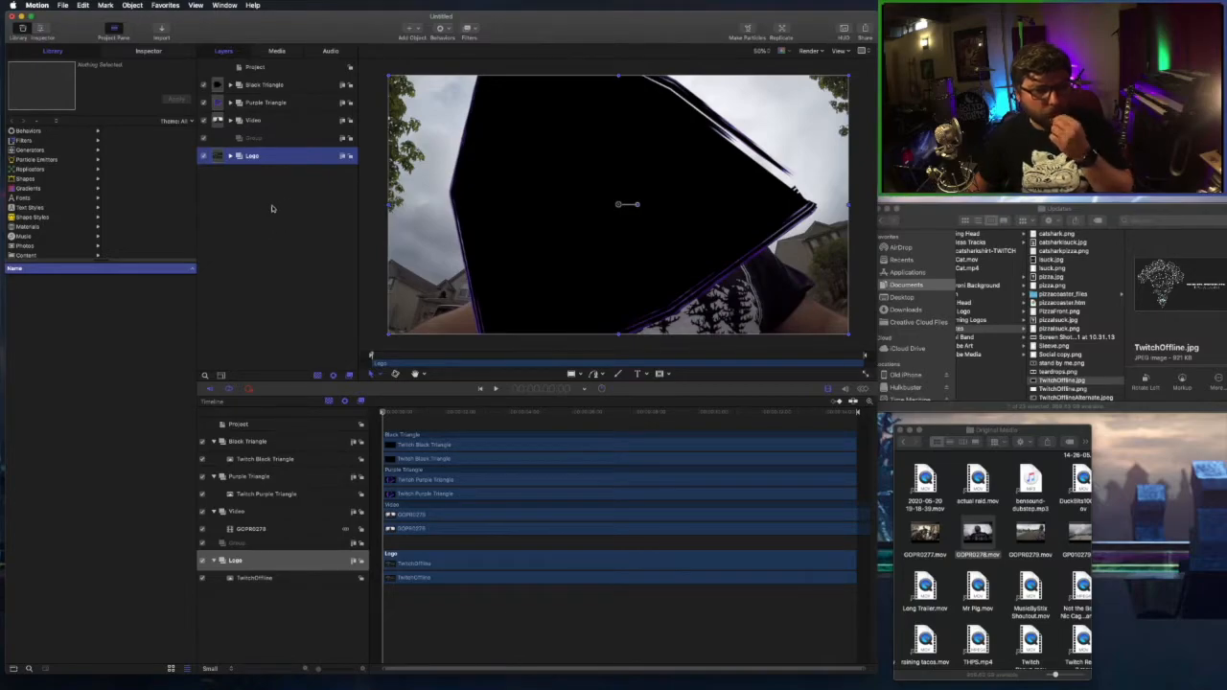
Put Purple Triangle above Black Triangle, then move both triangles off the frame's left edge.
drag(274, 110, 297, 85)
key(space)
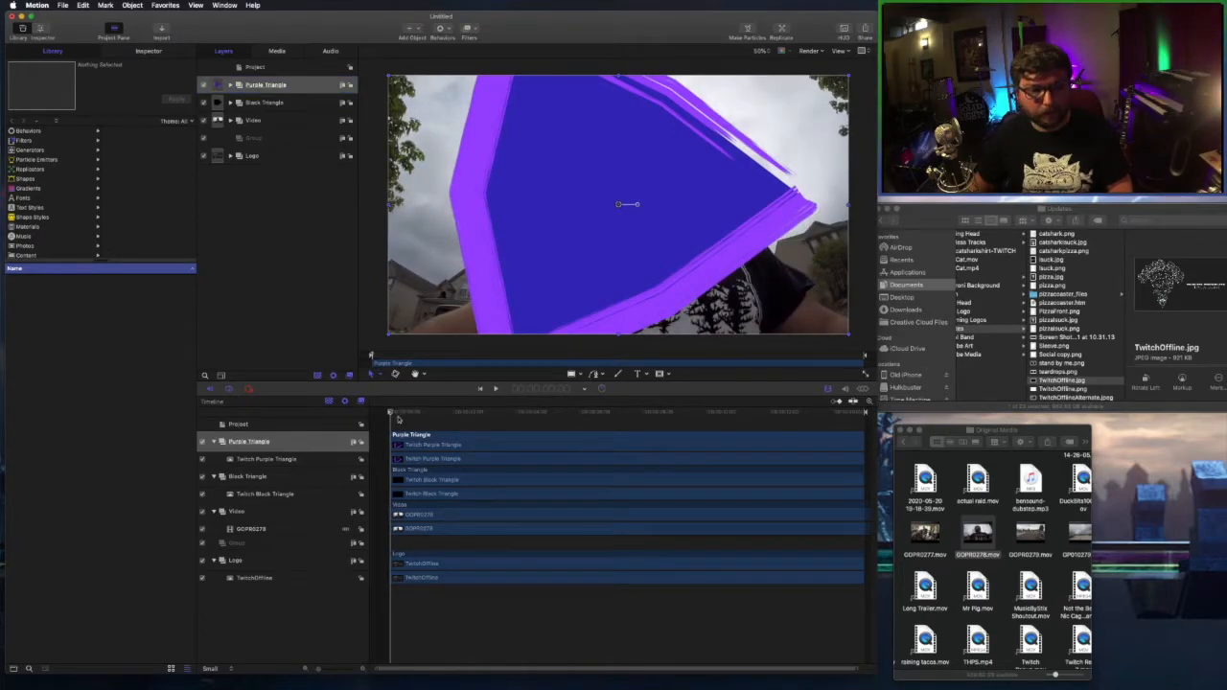
drag(401, 416, 252, 425)
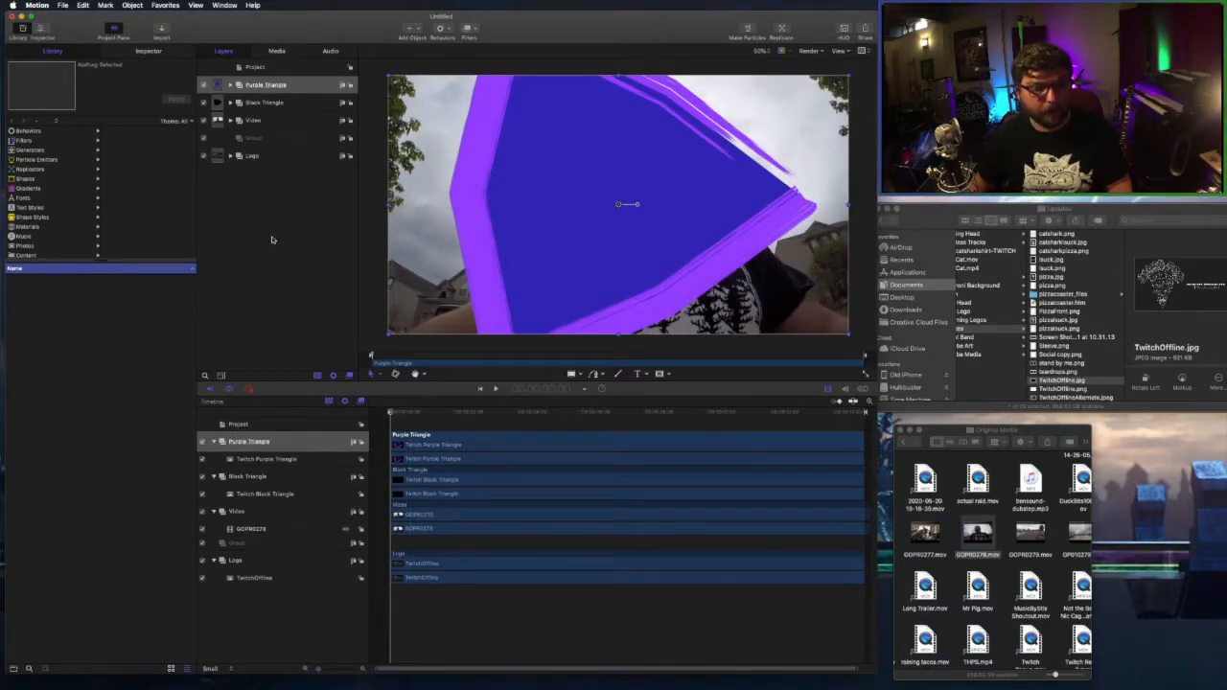
shift+click(305, 102)
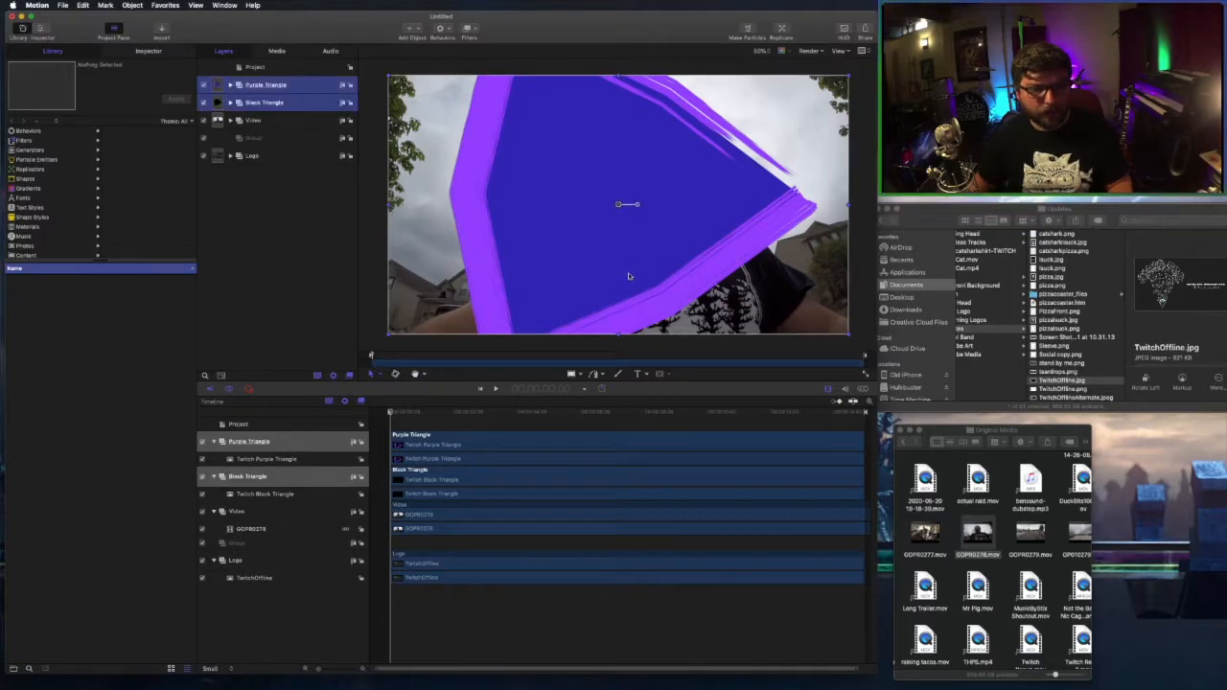
drag(652, 269, 191, 269)
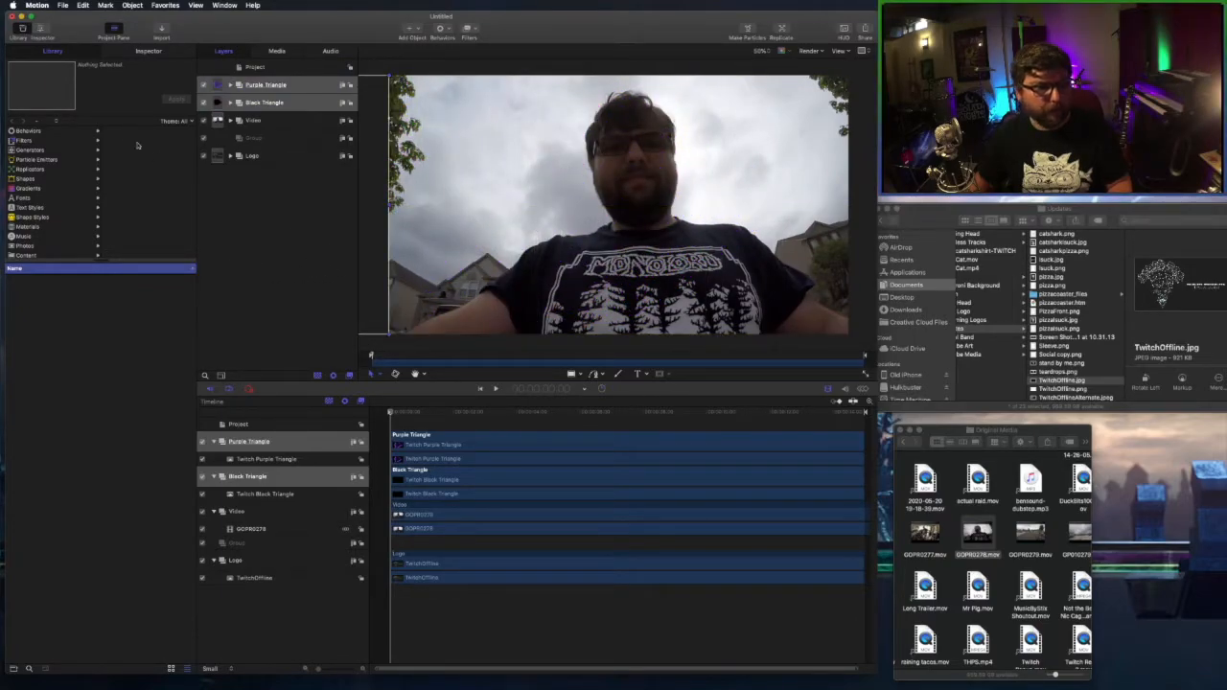
Record a starting Position keyframe for the triangles in the Inspector's Properties transform settings.
click(147, 52)
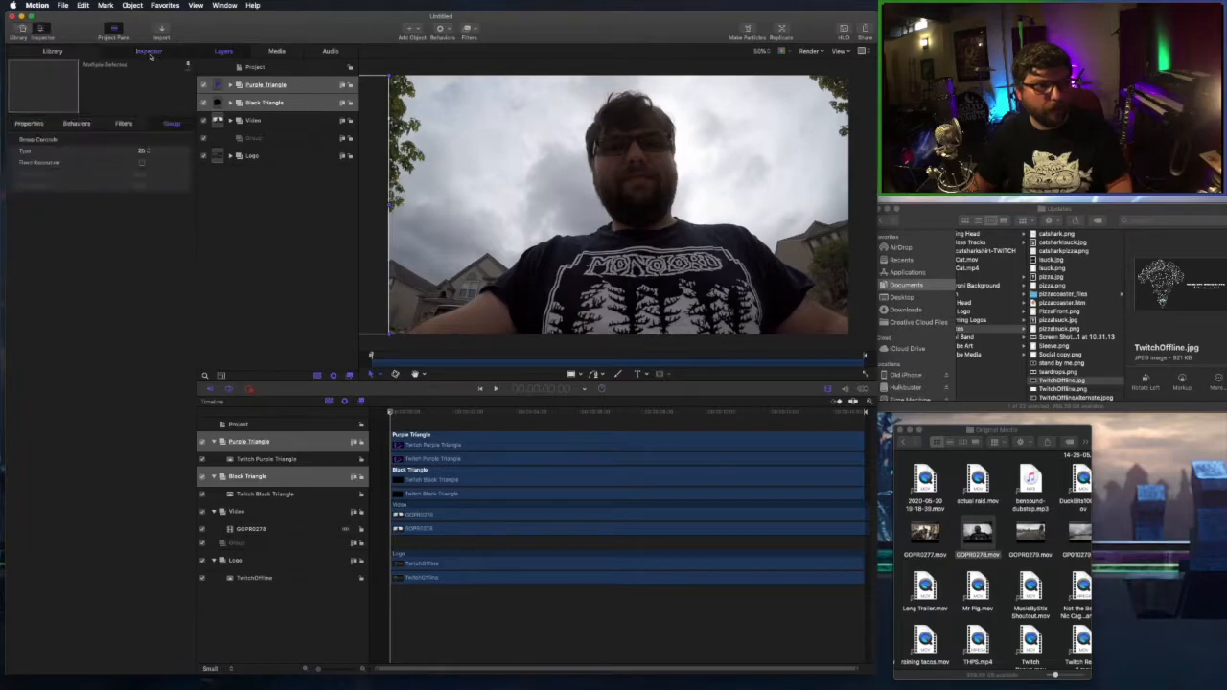
click(45, 126)
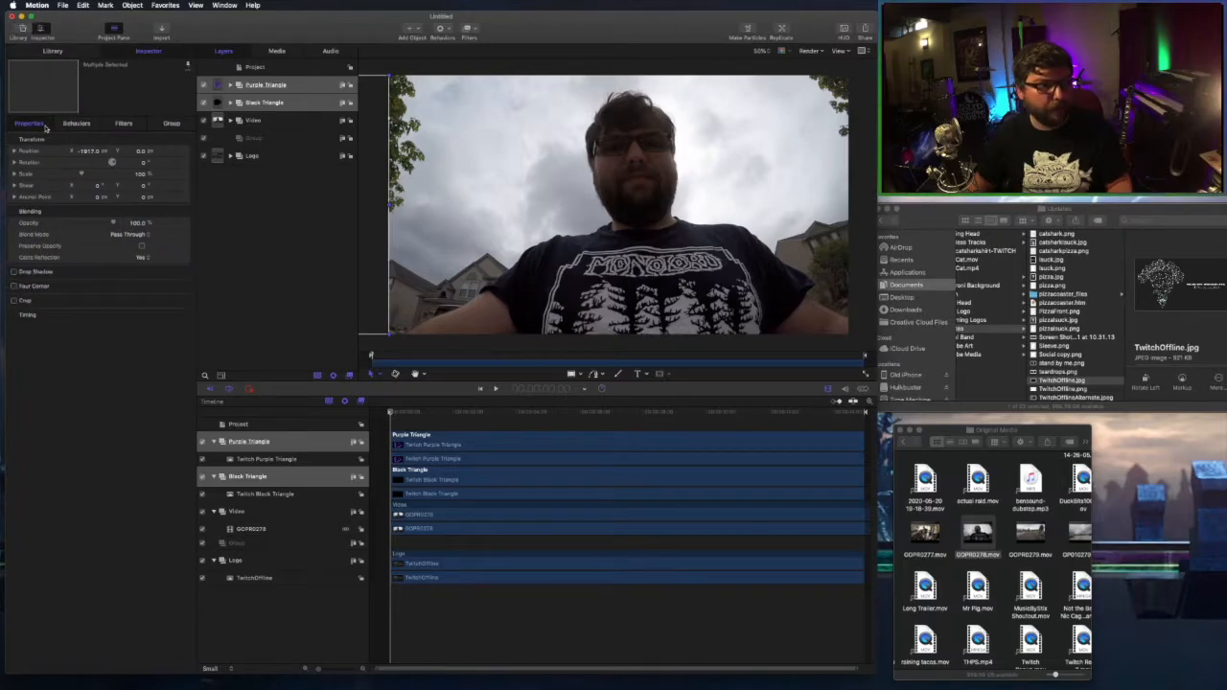
click(177, 152)
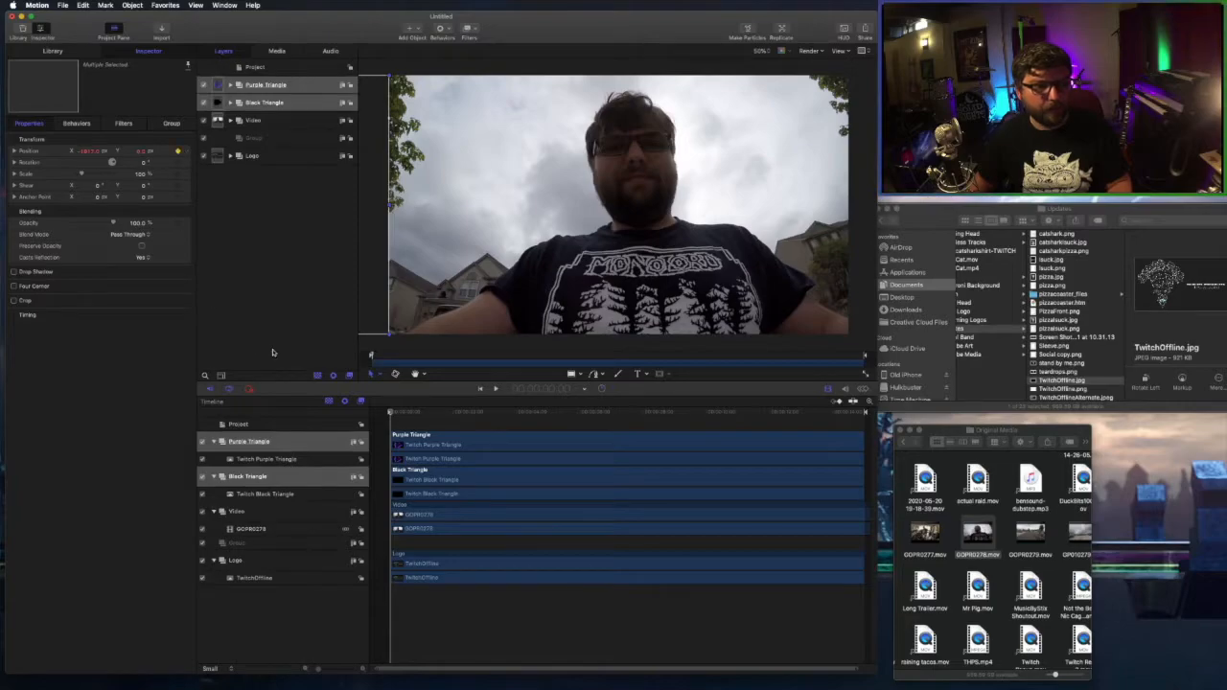
key(space)
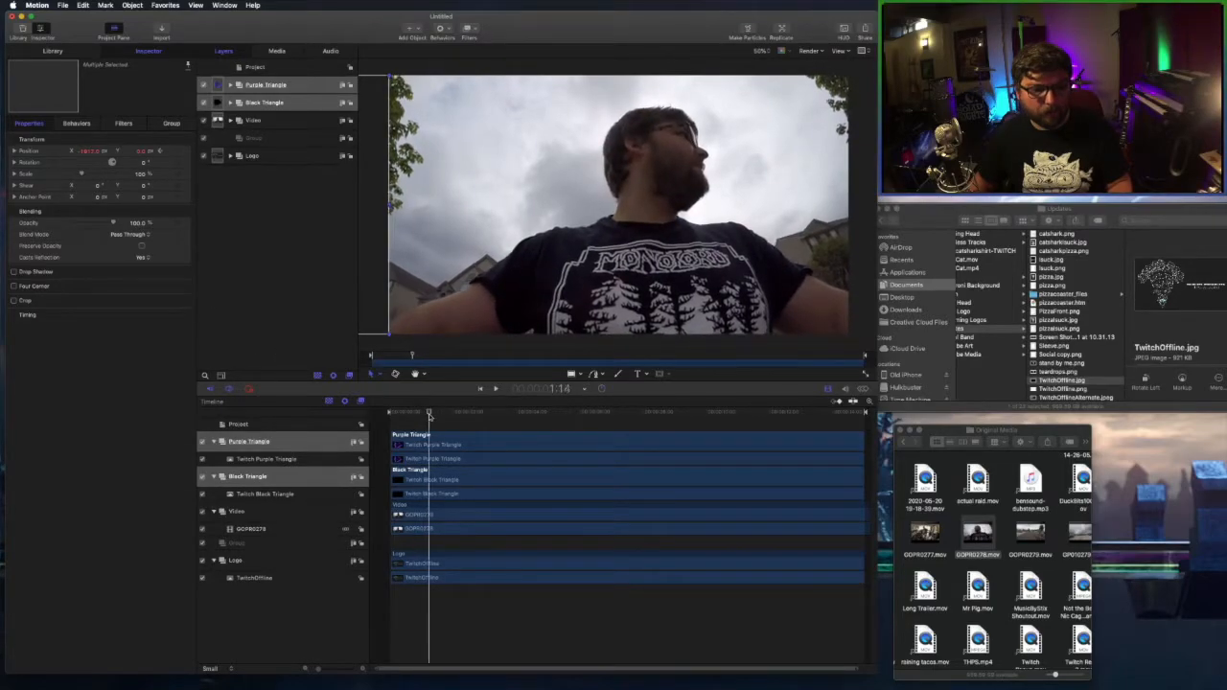
At 2:00, drag the triangles onto the canvas over the webcam video.
drag(430, 416, 454, 417)
drag(363, 194, 707, 204)
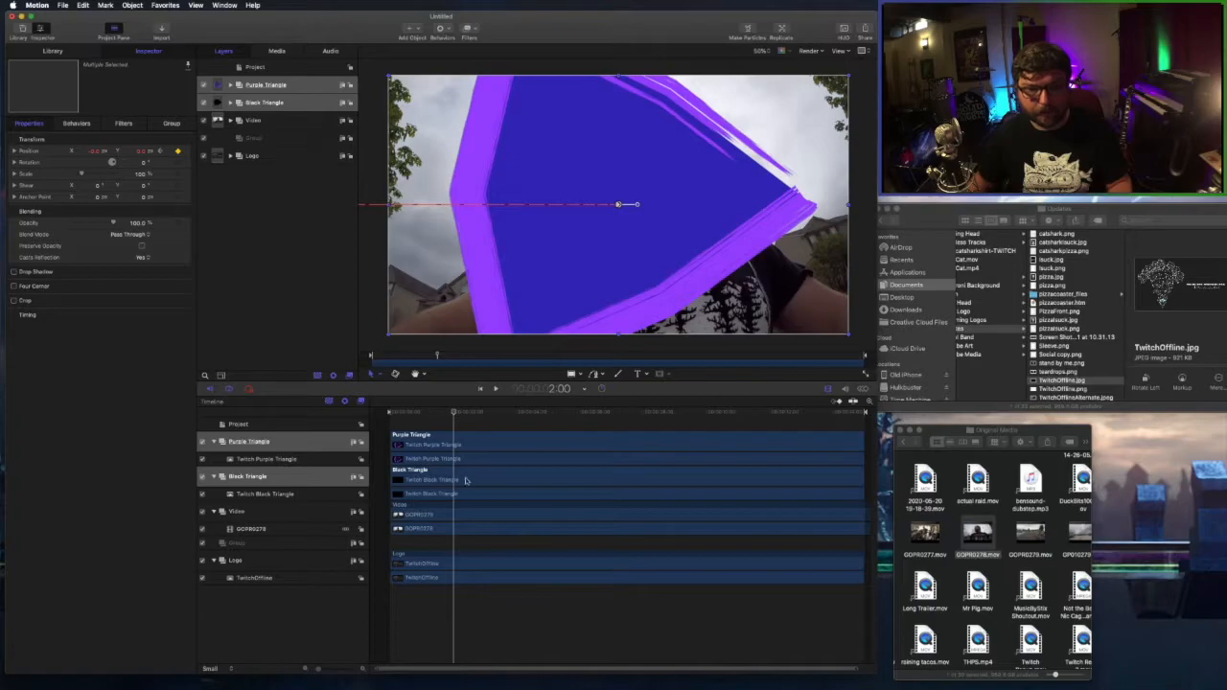
drag(481, 414, 517, 414)
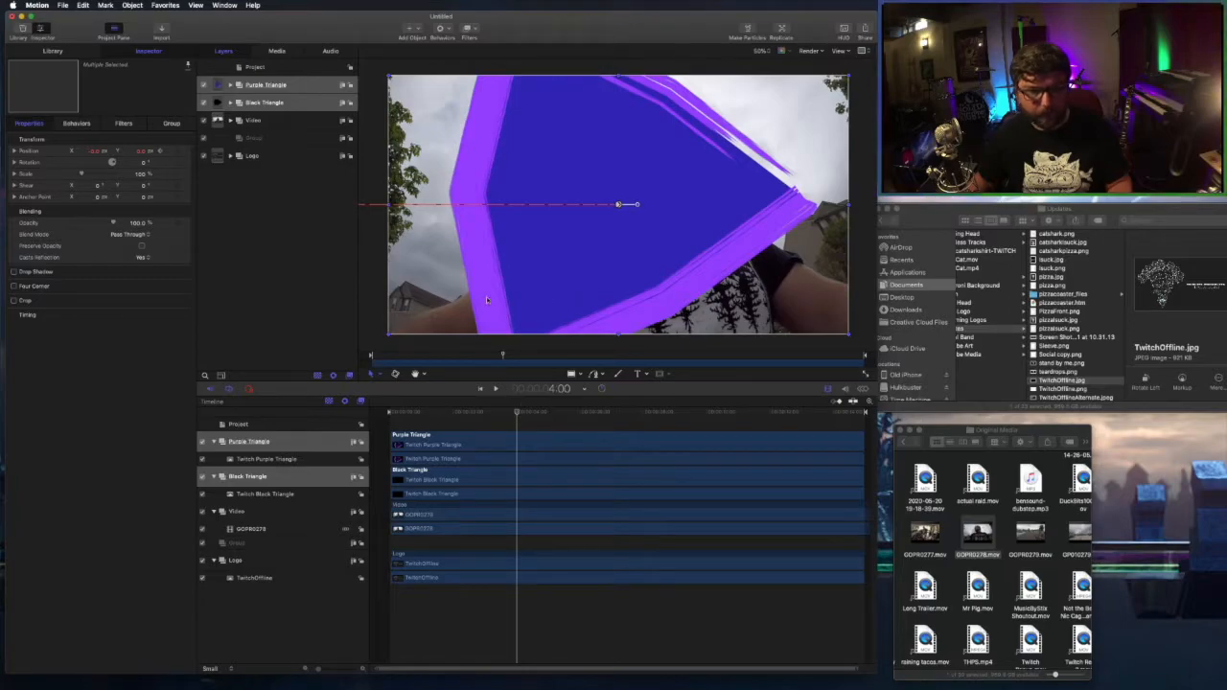
At about 5:31, push the triangles off the right edge, then play back the animation.
click(562, 414)
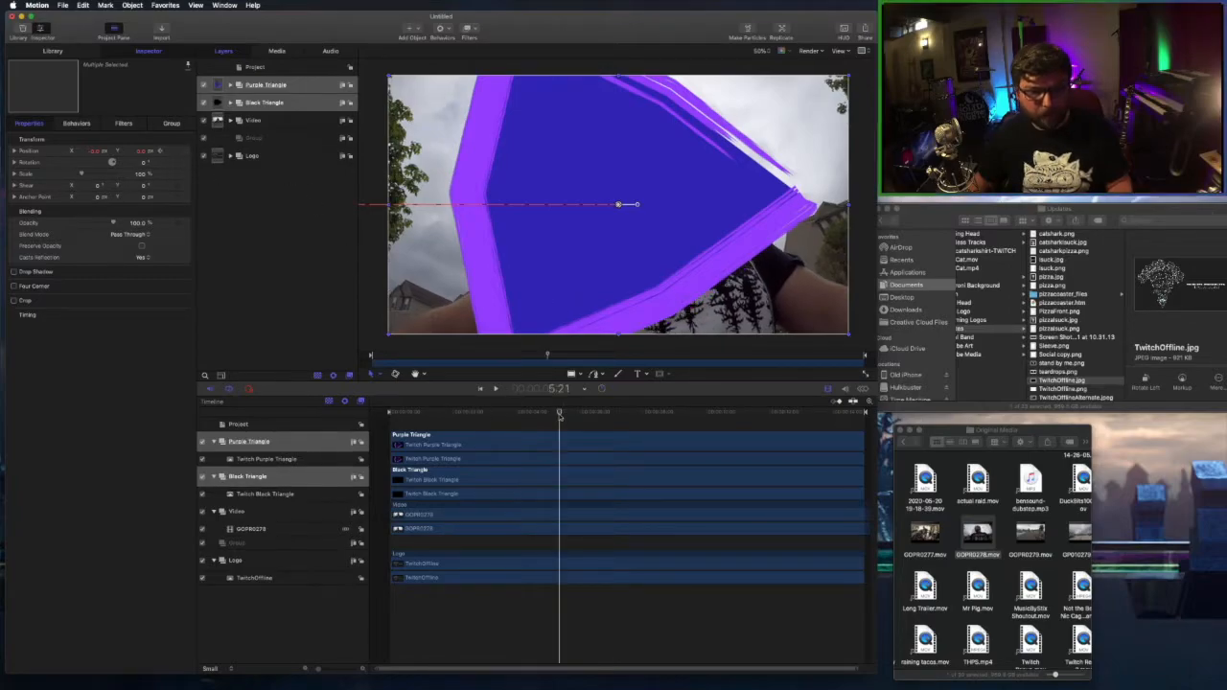
drag(561, 414, 565, 414)
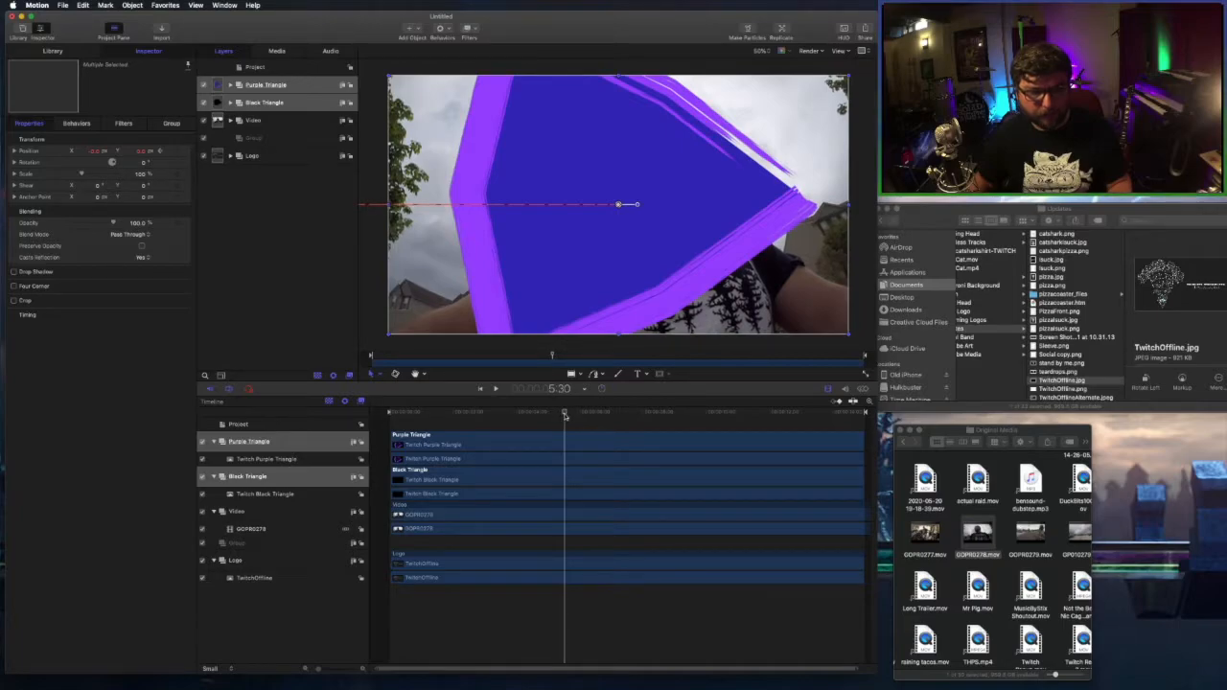
drag(487, 240, 946, 241)
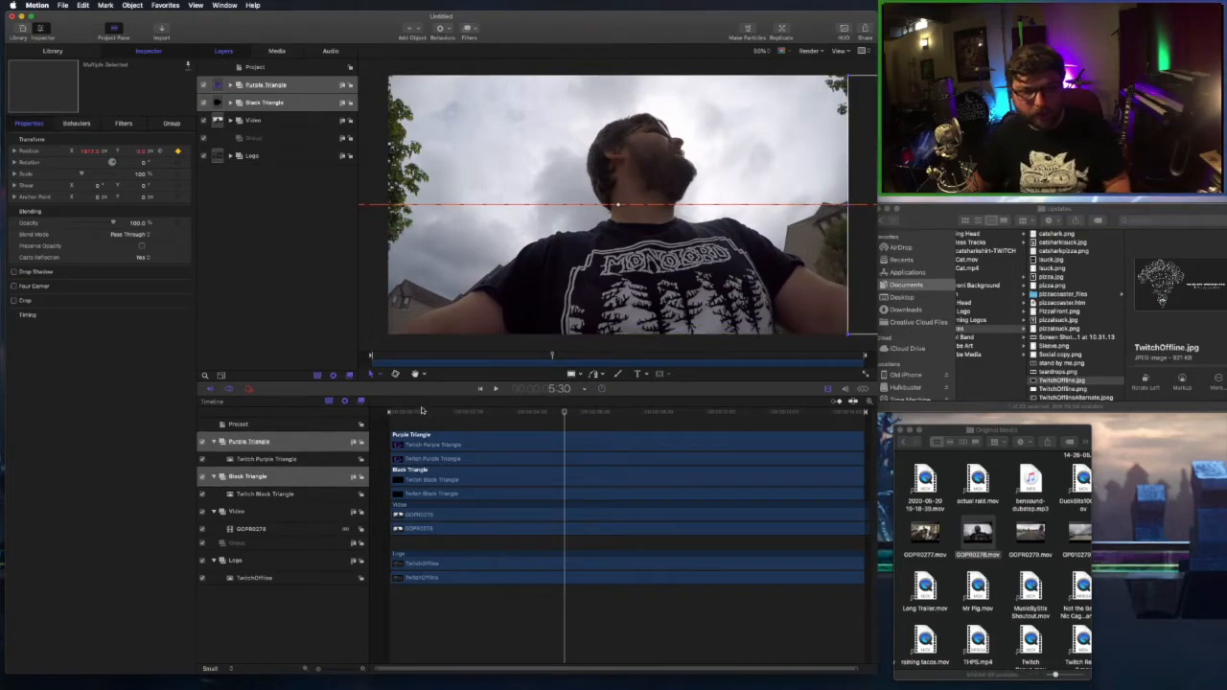
key(Home)
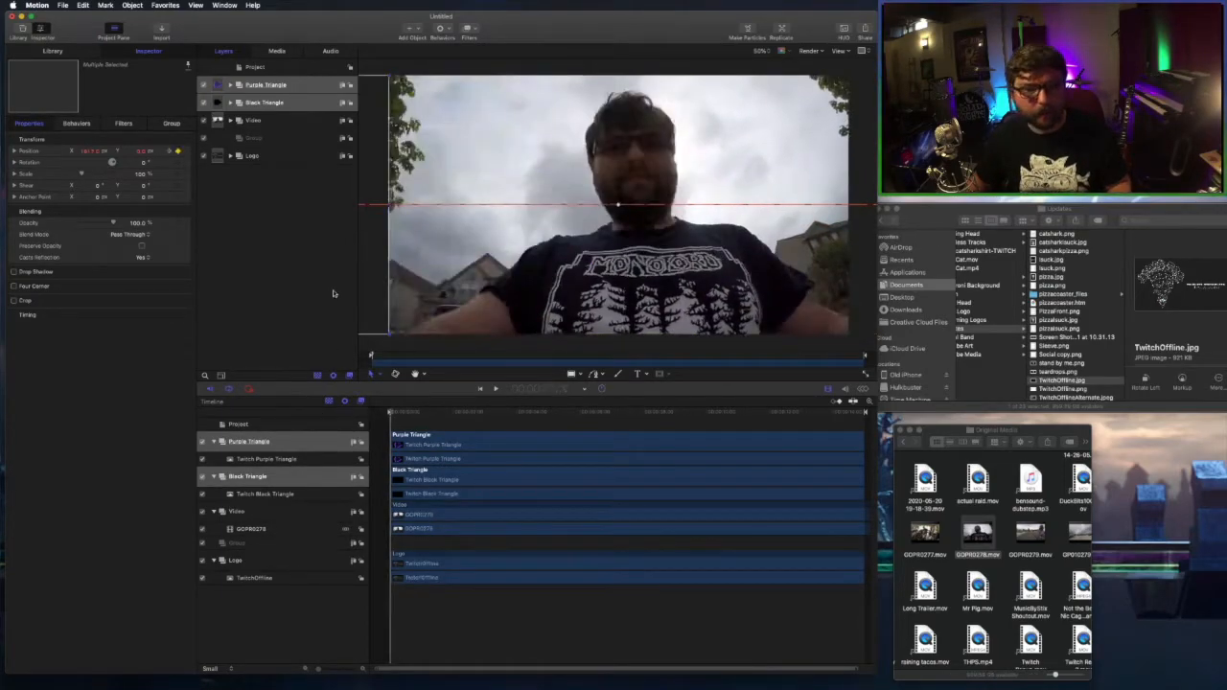
key(space)
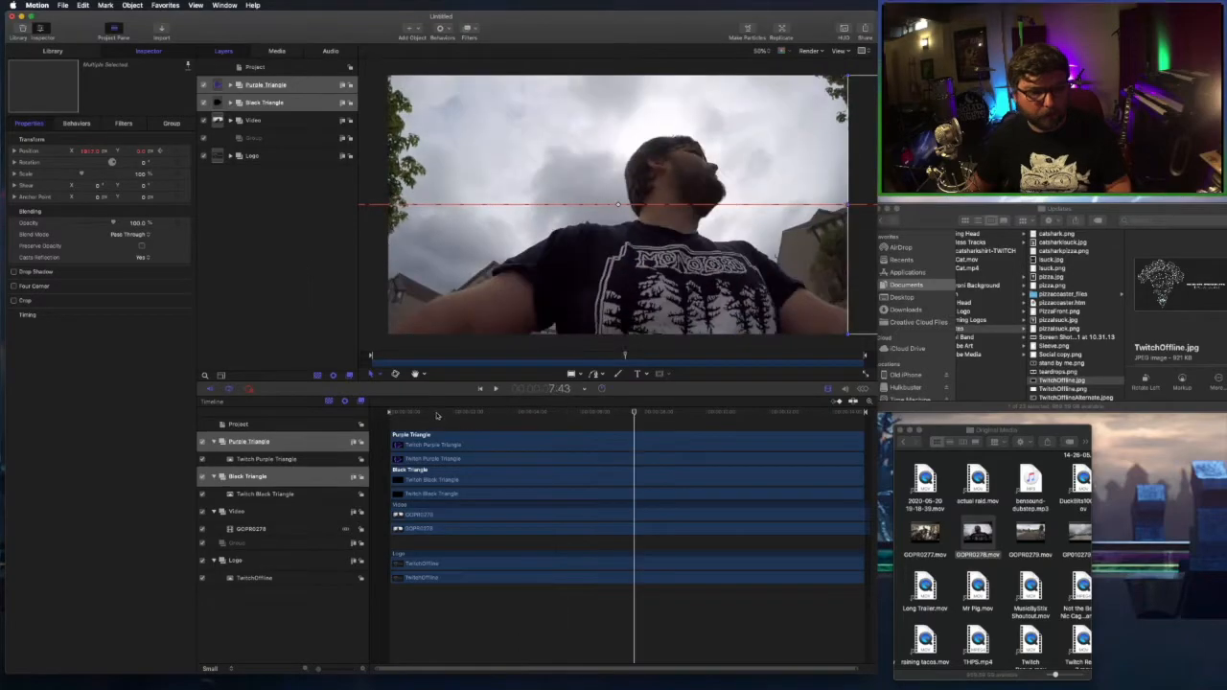
key(Home)
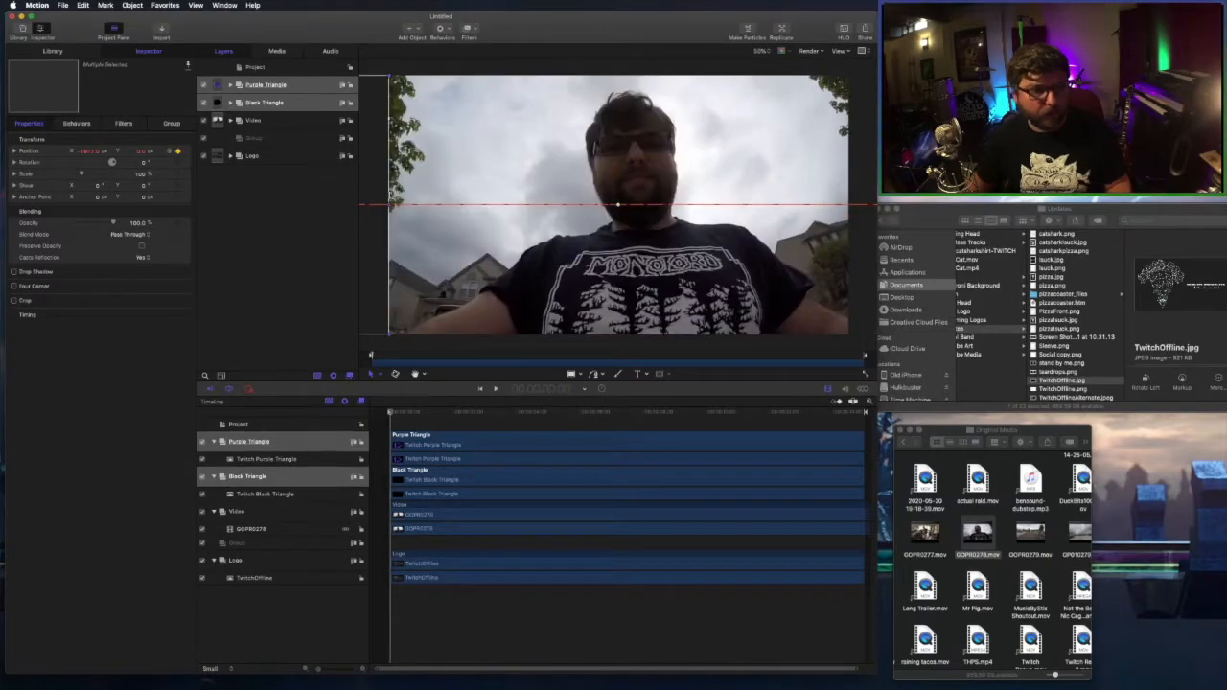
Add an Image Mask to the Video group with Purple Triangle as its Mask Source.
click(276, 125)
right_click(276, 125)
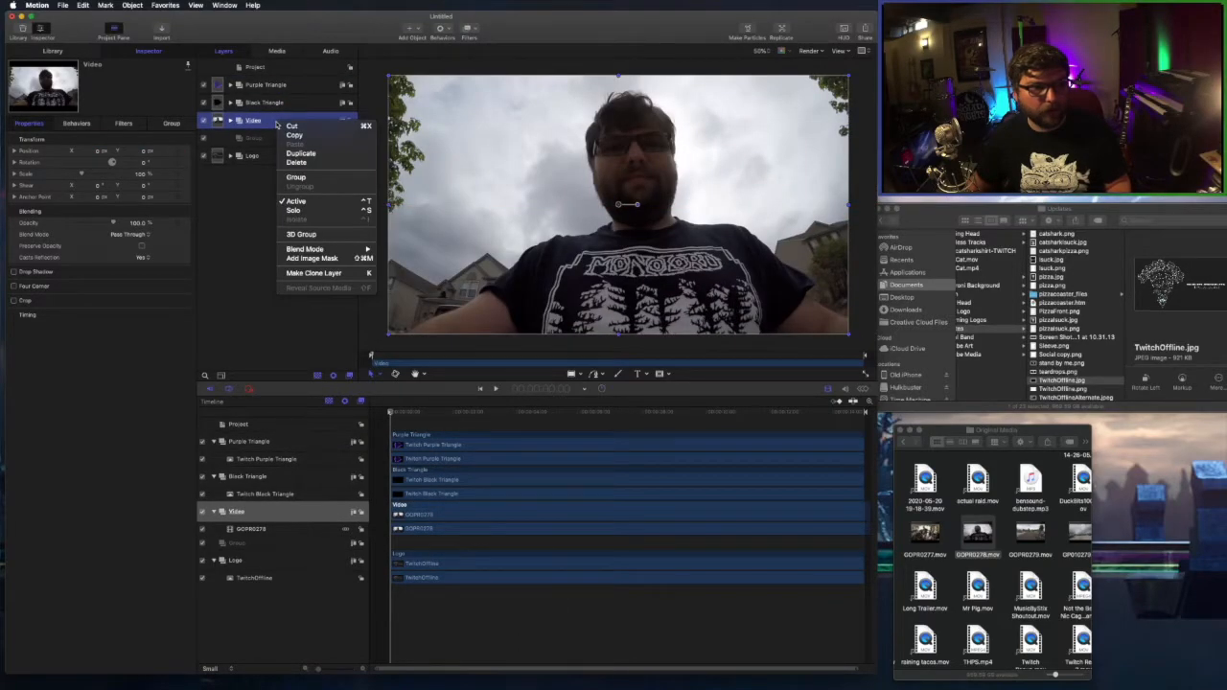
click(313, 258)
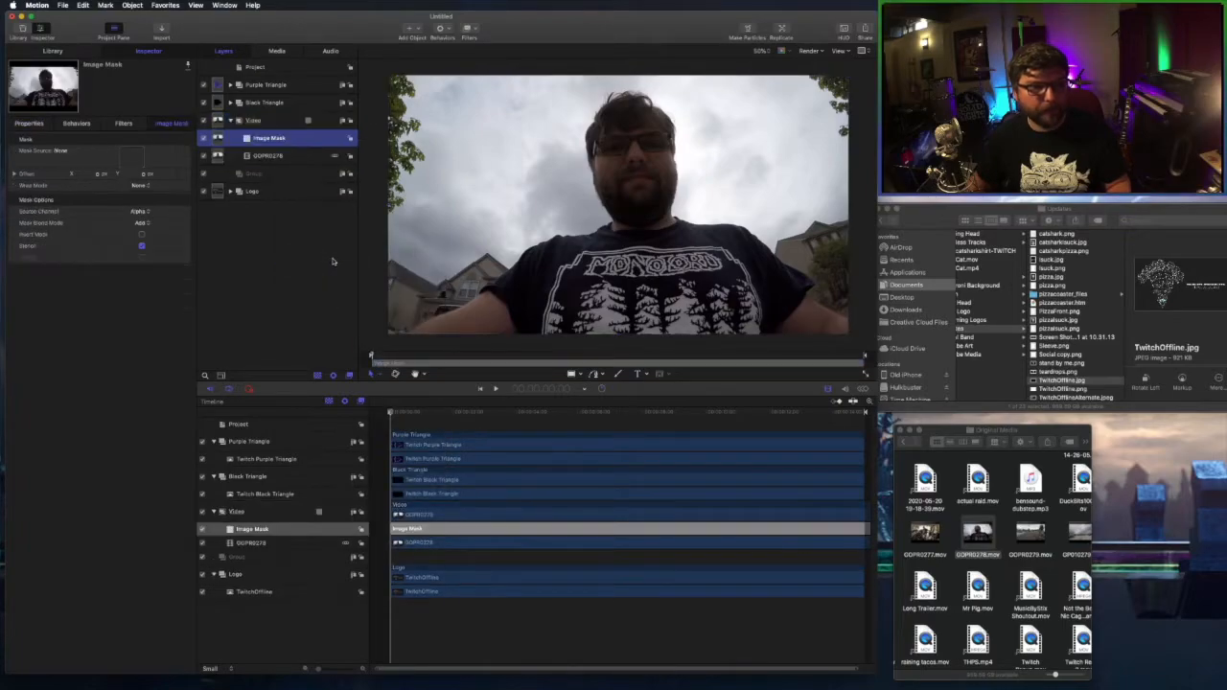
drag(283, 86, 139, 157)
key(space)
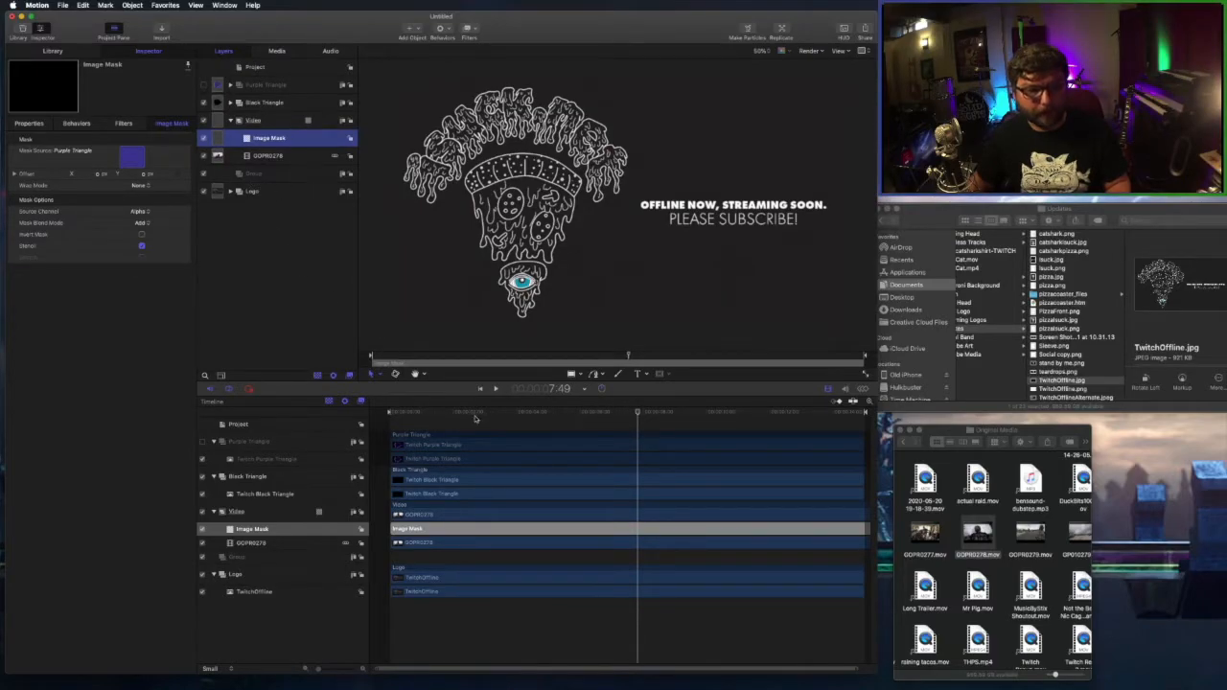
drag(470, 413, 387, 412)
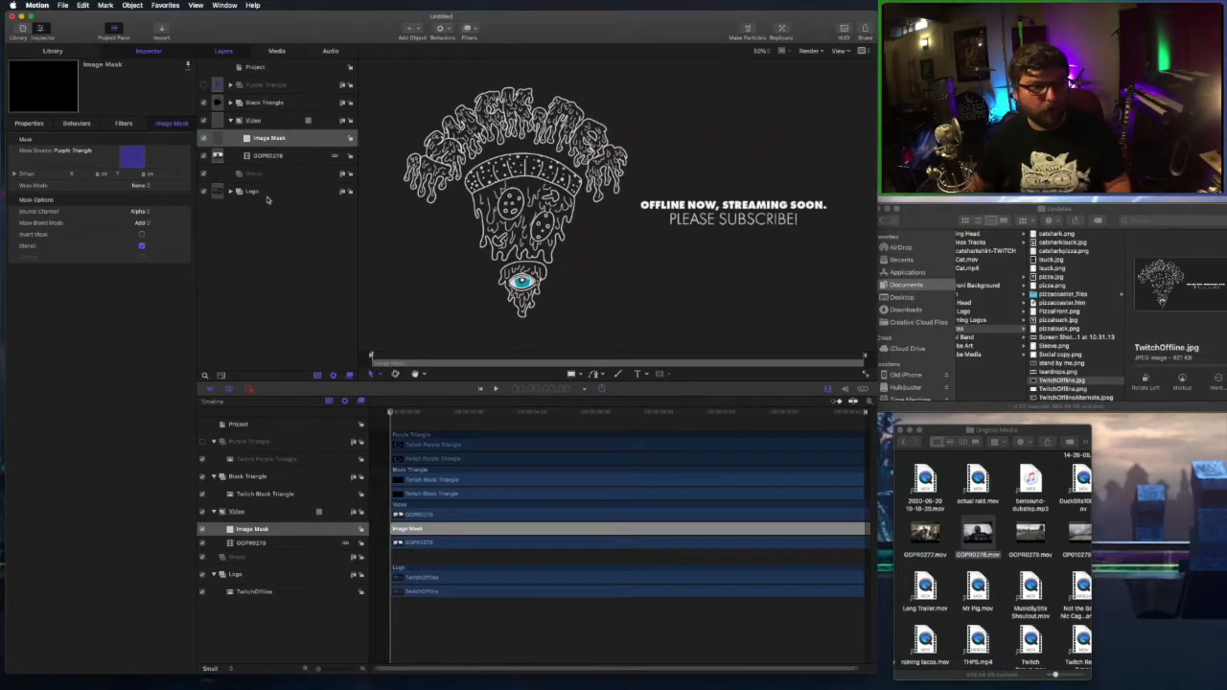
Add an Image Mask to Logo, sourced from Black Triangle with Mask Blend Mode set to Subtract.
click(269, 192)
right_click(270, 193)
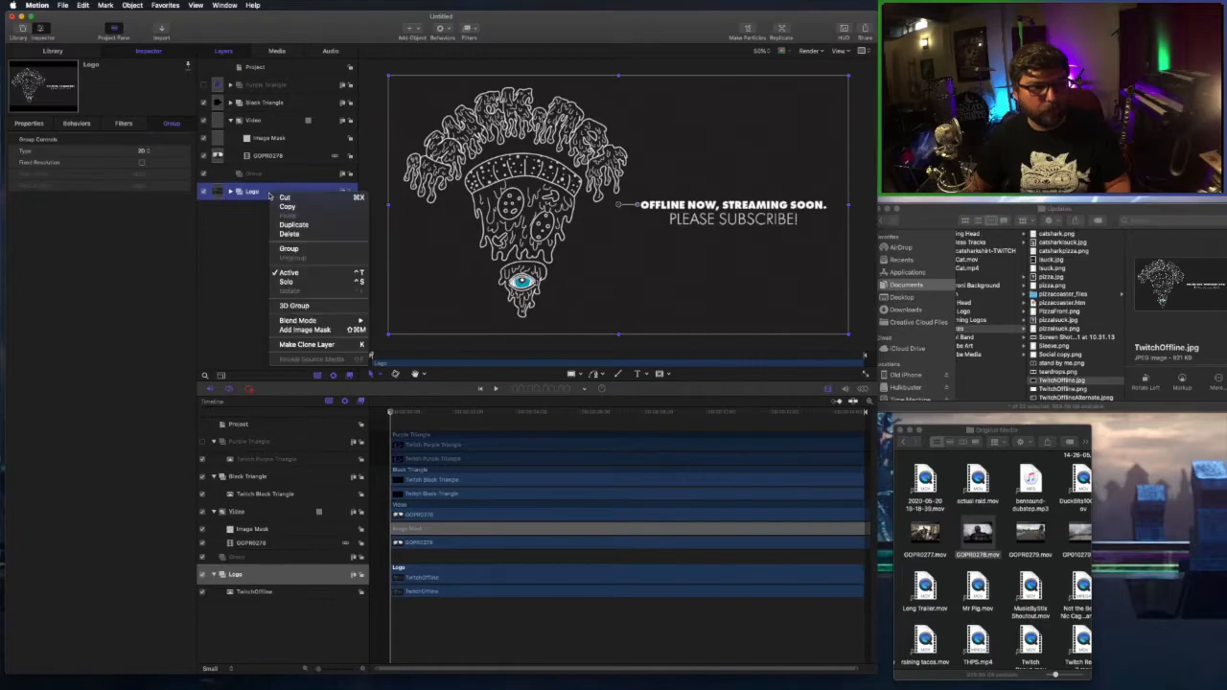
click(305, 330)
drag(282, 109, 128, 159)
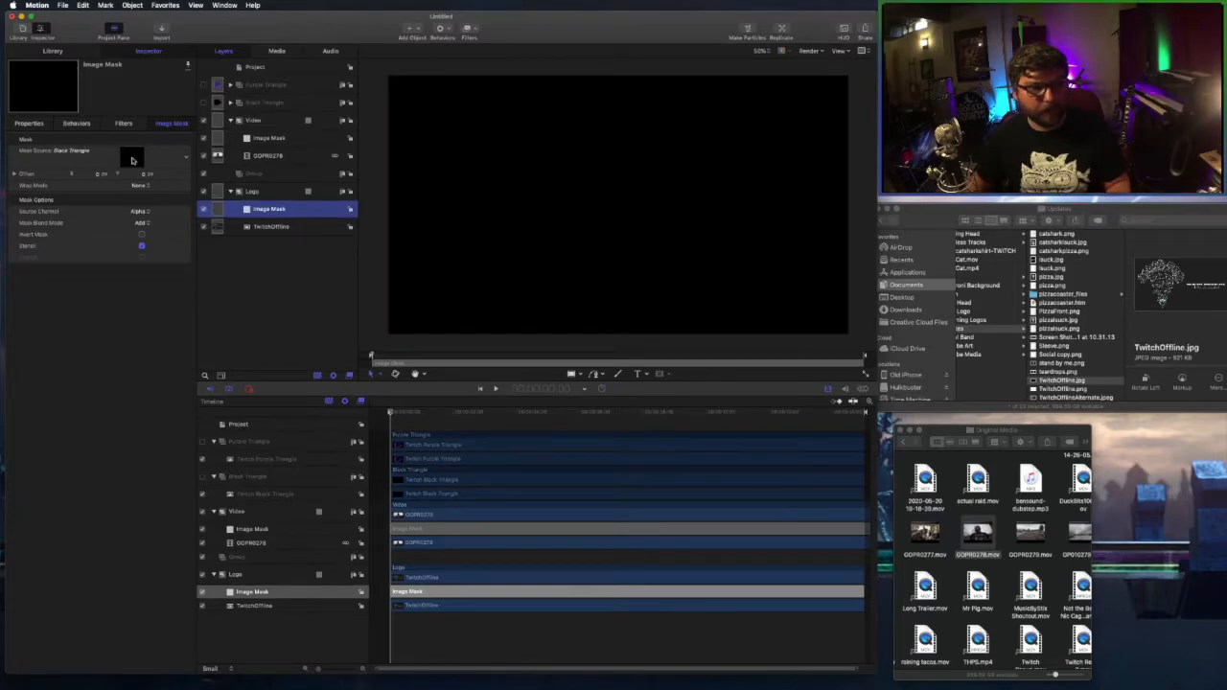
click(158, 227)
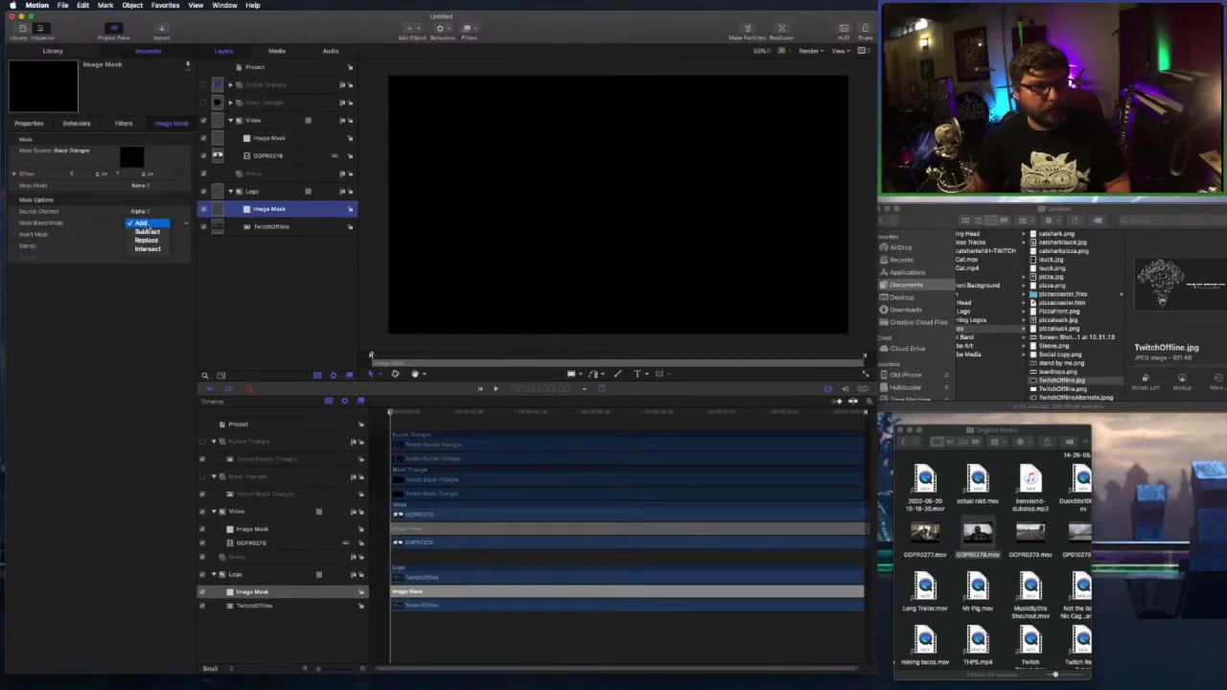
click(150, 233)
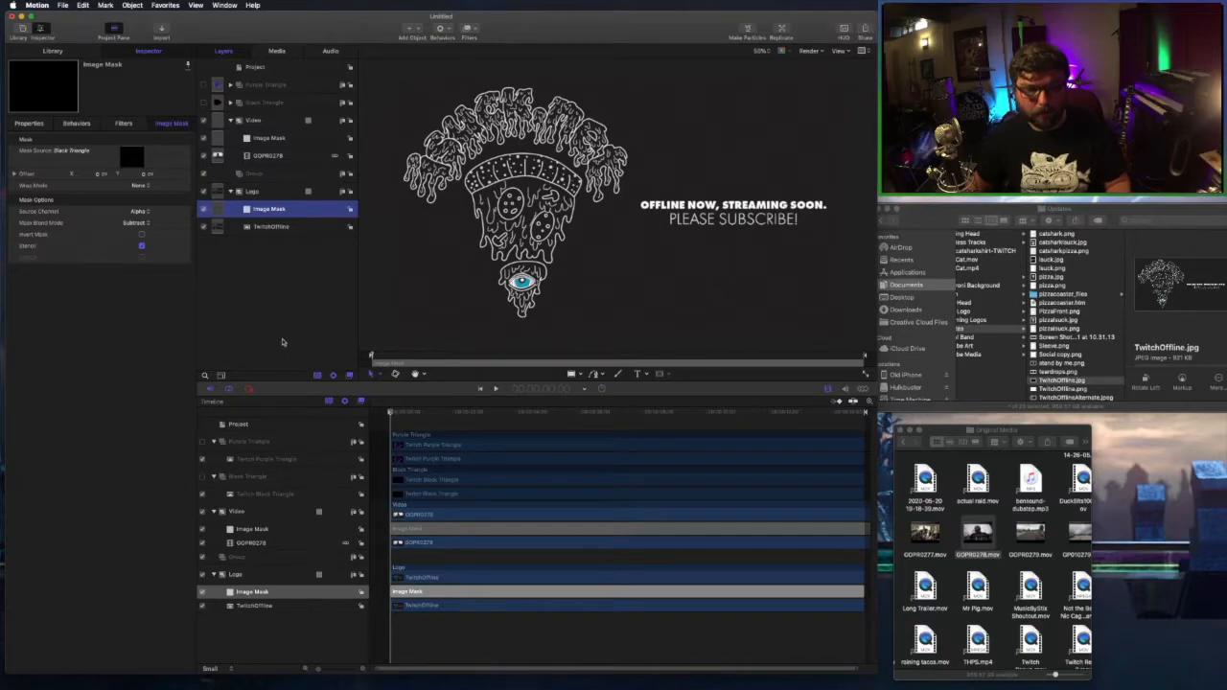
key(space)
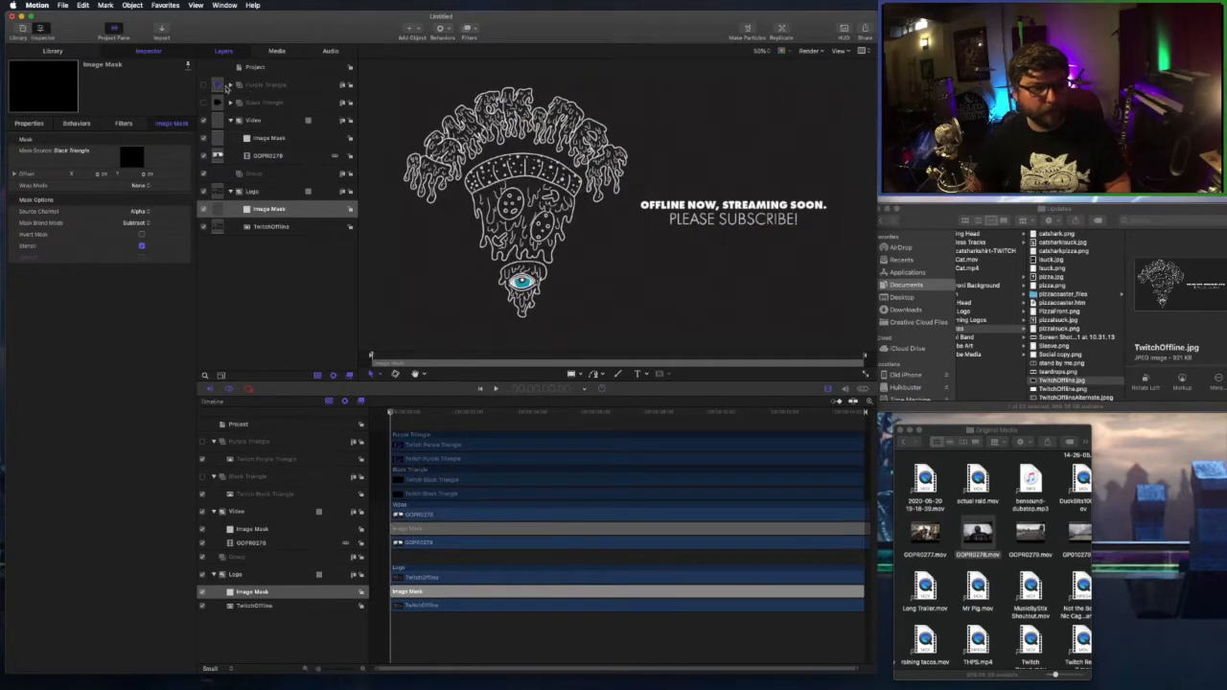
Re-enable the Purple Triangle layer and set the play range Out point to 6:18.
click(219, 88)
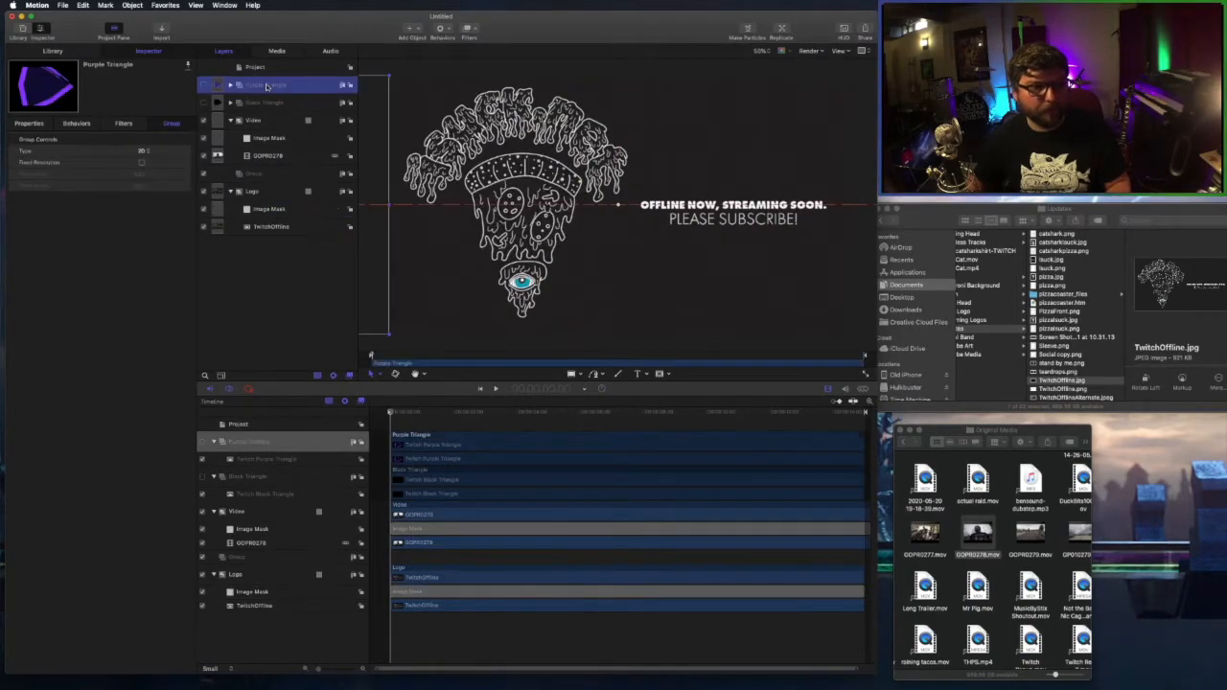
click(203, 87)
key(space)
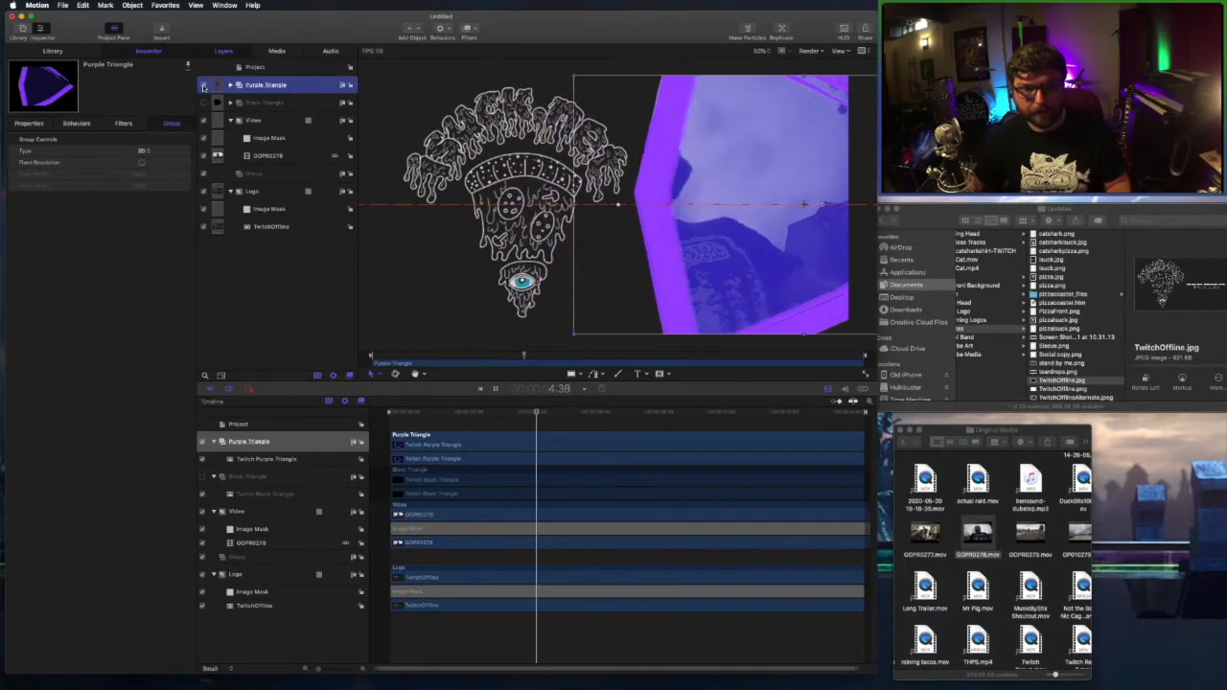
drag(865, 413, 580, 415)
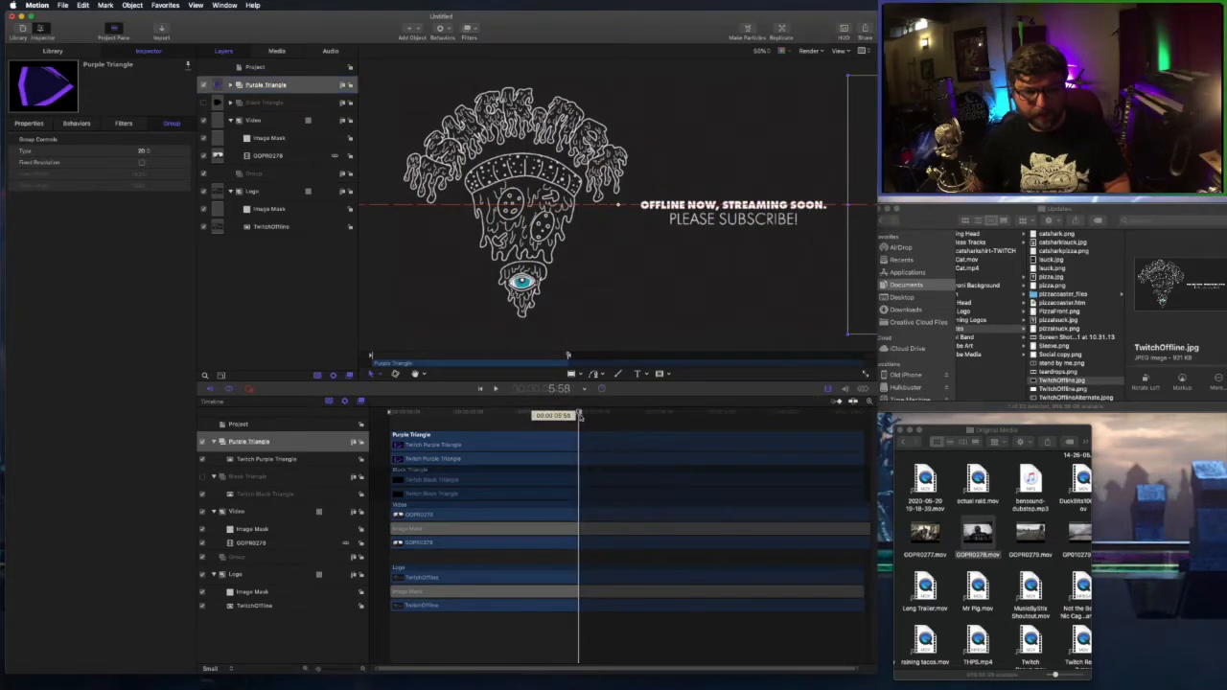
key(space)
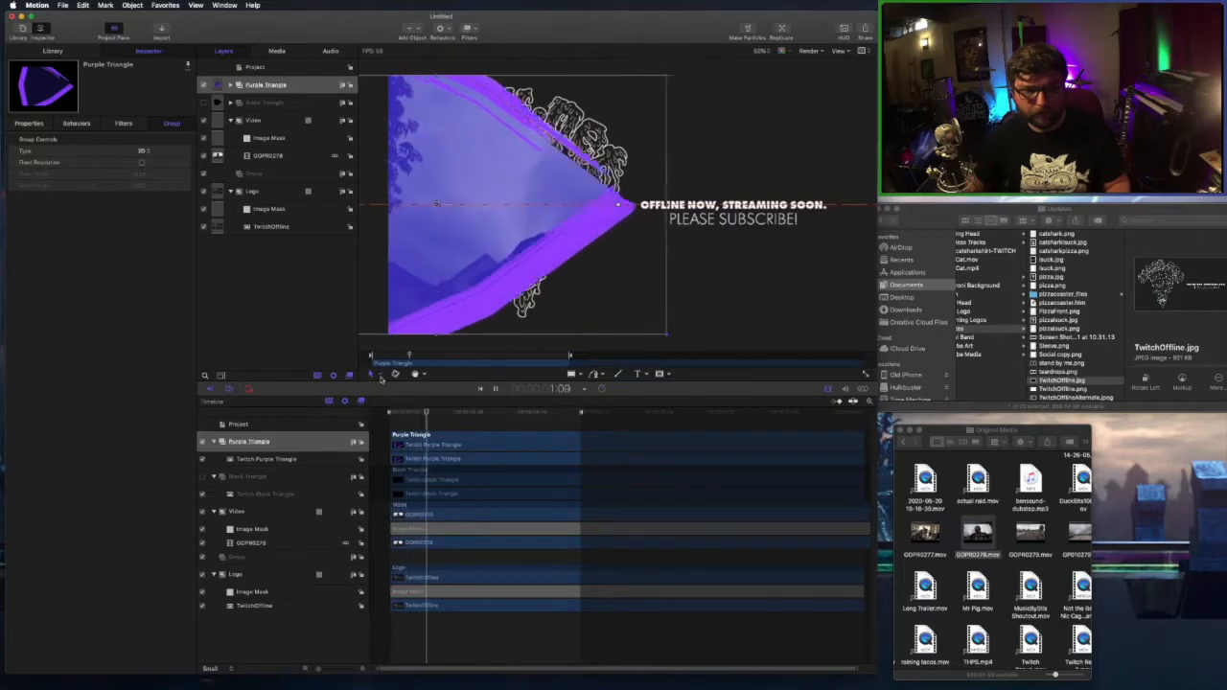